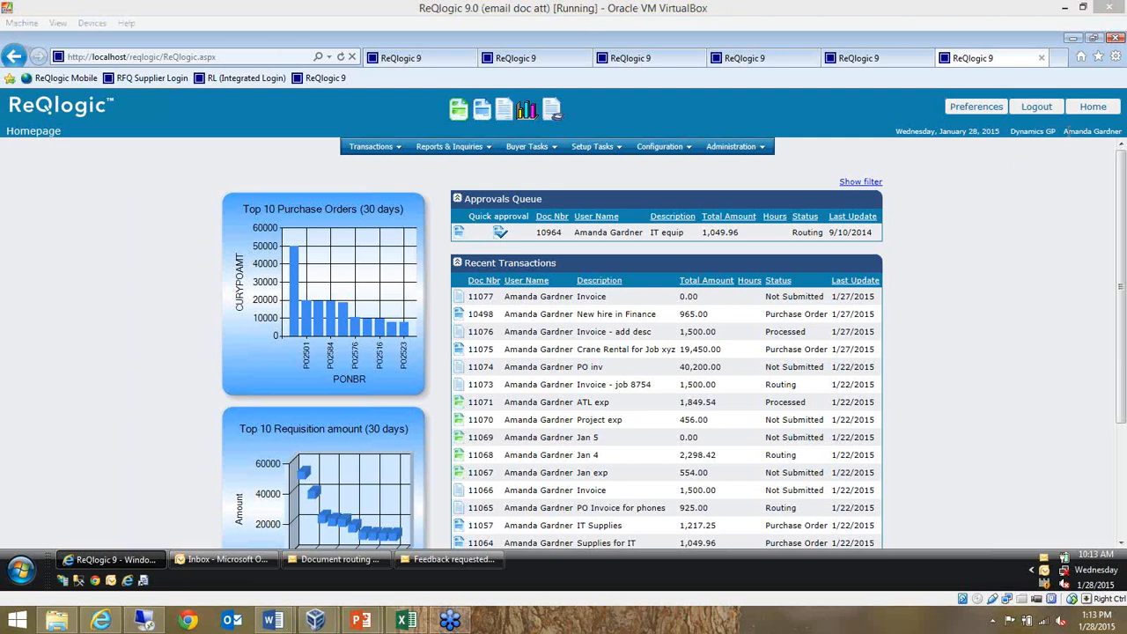
{"action": "left_click_drag", "start_coordinate": [1068, 131], "coordinate": [1104, 145]}
{"action": "left_click", "coordinate": [1049, 165]}
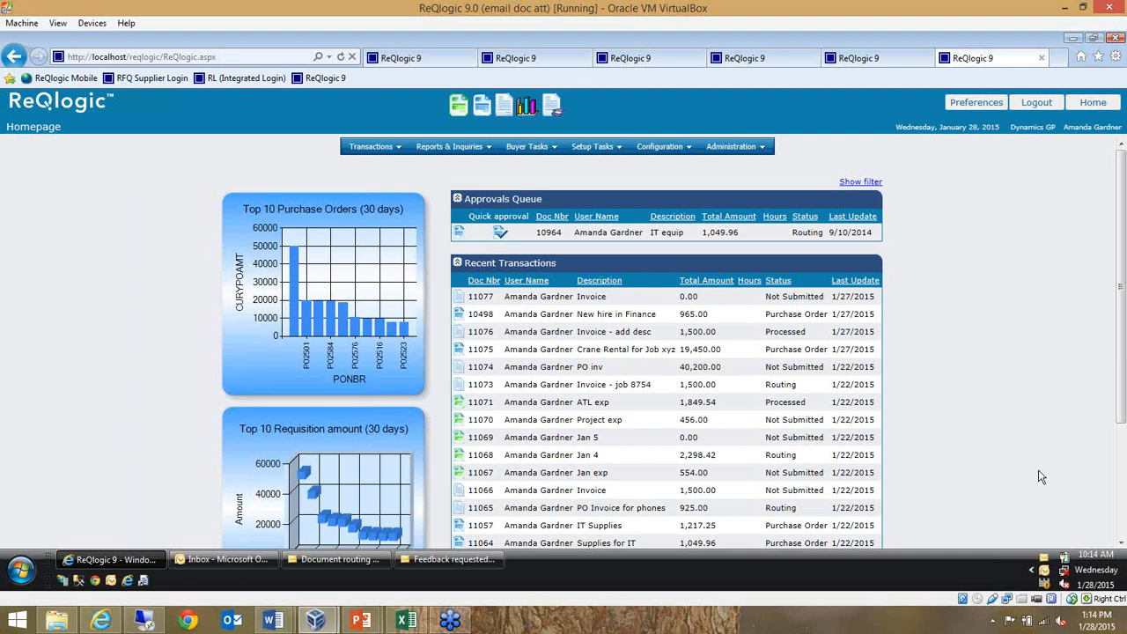
{"action": "left_click", "coordinate": [920, 569]}
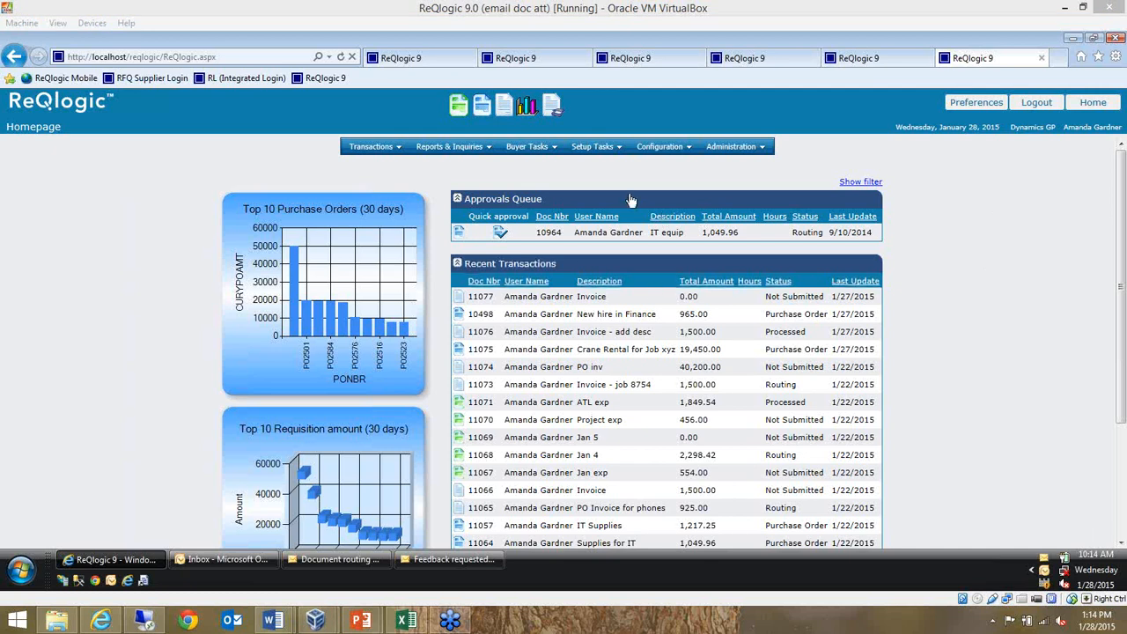
Collapse the Approvals Queue section on the homepage so that only the Recent Transactions list is expanded
{"action": "left_click", "coordinate": [458, 201]}
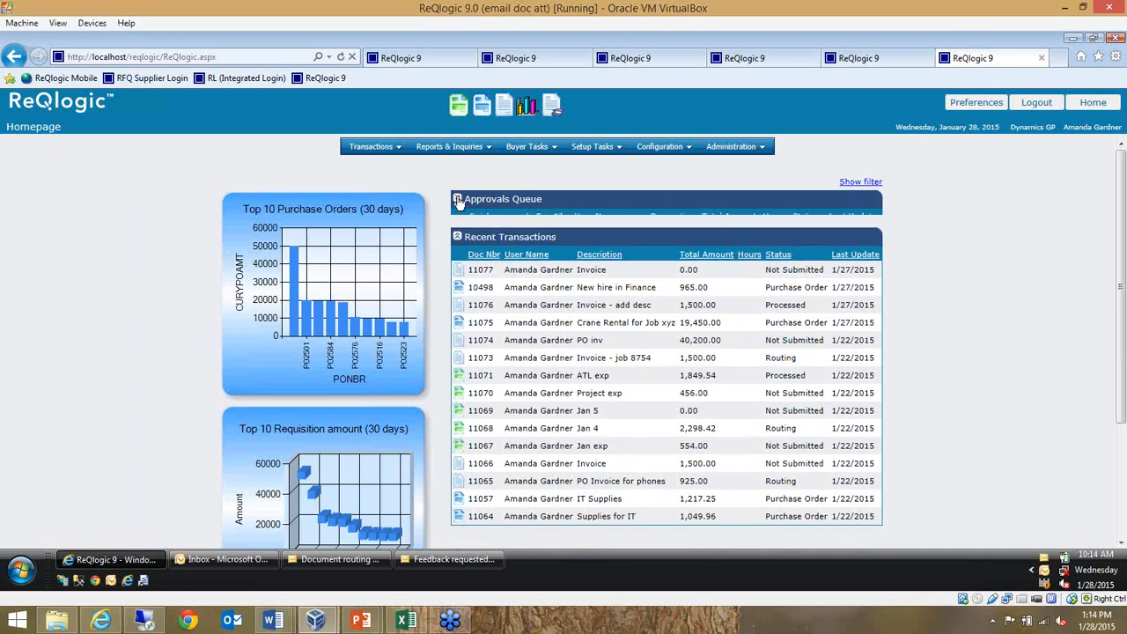
{"action": "left_click_drag", "start_coordinate": [509, 273], "coordinate": [948, 391]}
{"action": "left_click", "coordinate": [972, 373]}
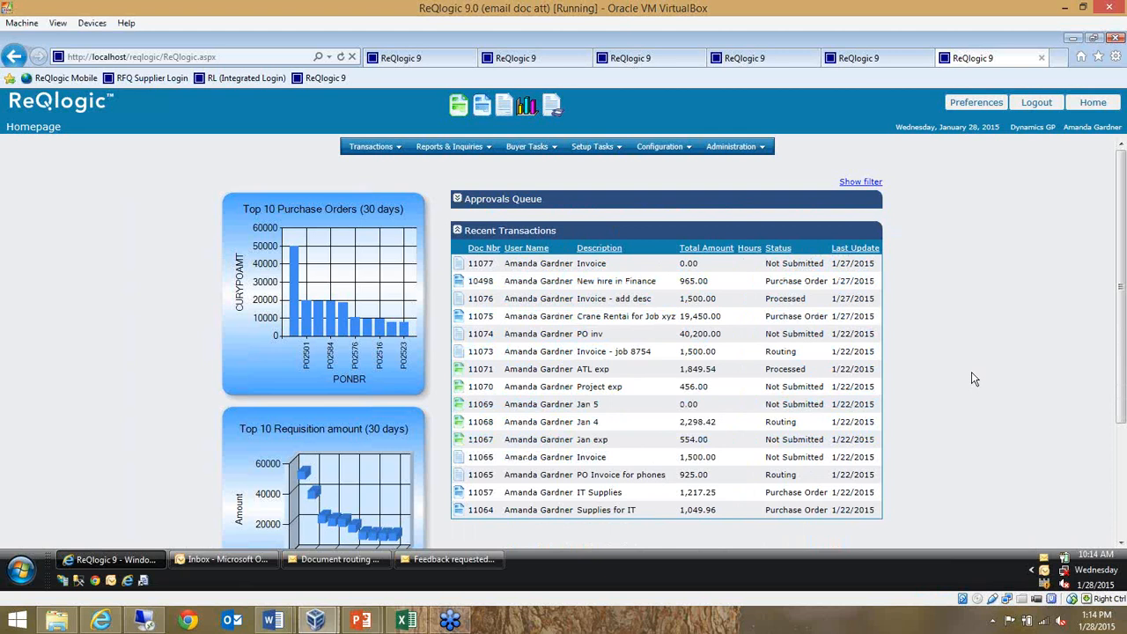
Review the column headings of the Recent Transactions list, from document number and description through total amount, hours and status
{"action": "left_click", "coordinate": [379, 151]}
{"action": "left_click_drag", "start_coordinate": [460, 251], "coordinate": [639, 254]}
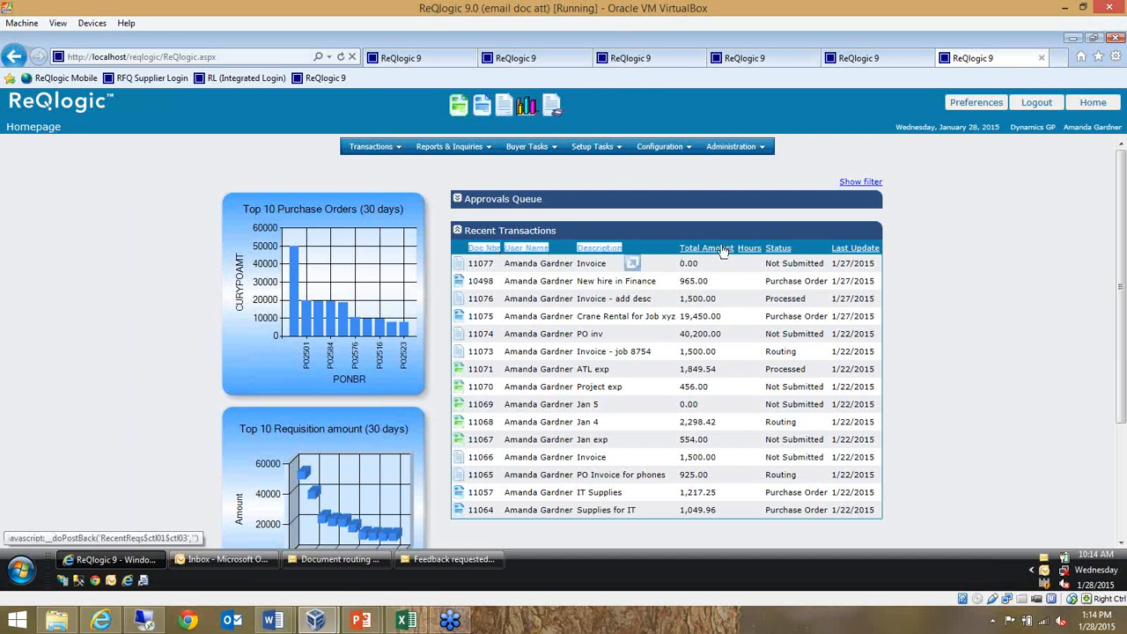
{"action": "left_click", "coordinate": [825, 249]}
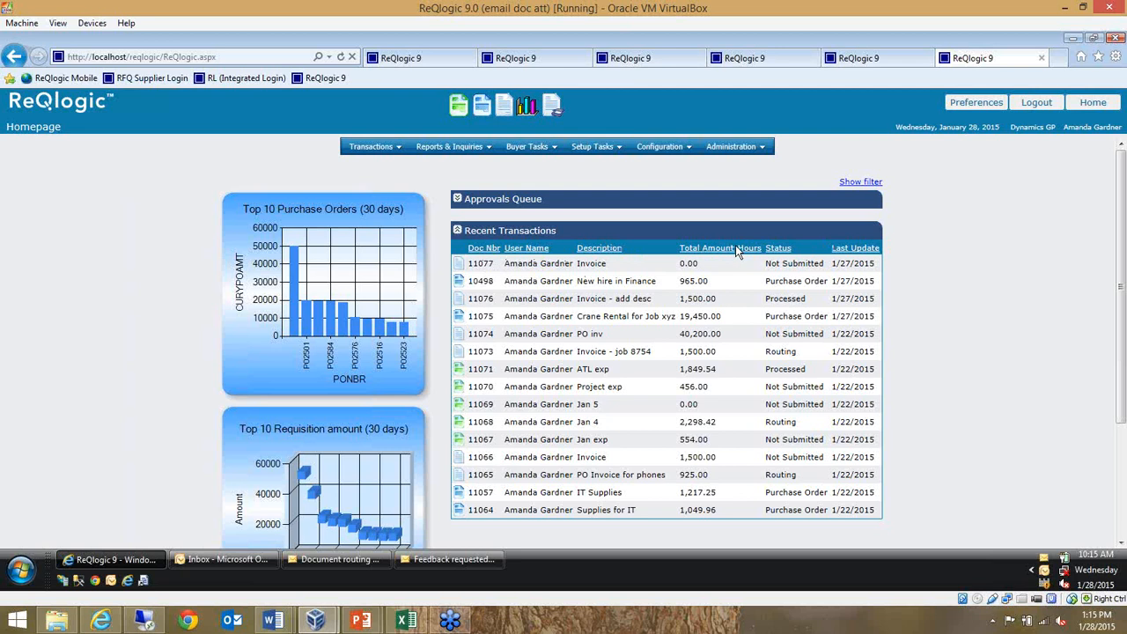
{"action": "left_click_drag", "start_coordinate": [736, 246], "coordinate": [753, 249]}
{"action": "left_click", "coordinate": [806, 250]}
{"action": "left_click_drag", "start_coordinate": [808, 254], "coordinate": [770, 255]}
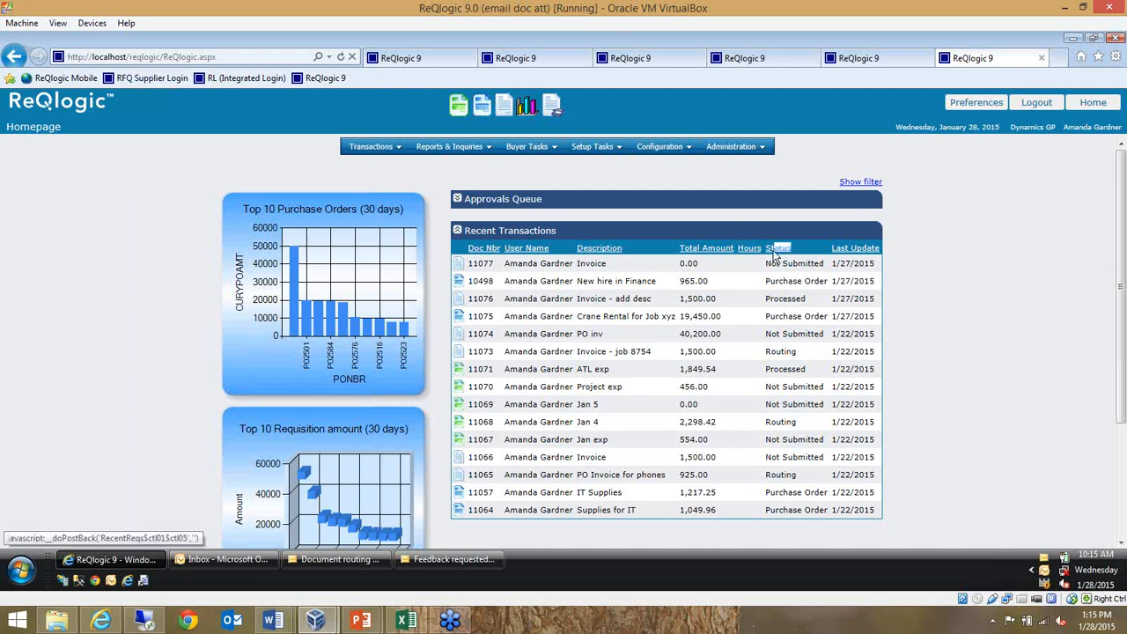
{"action": "left_click", "coordinate": [915, 257]}
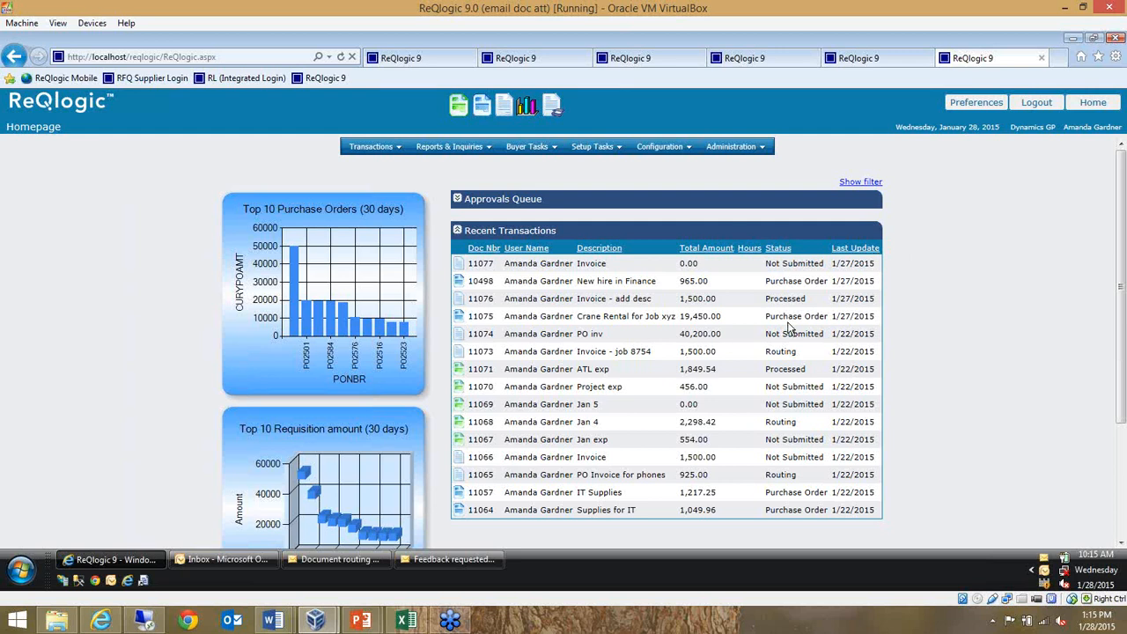
Compare the Not Submitted, Routing and Processed statuses in Recent Transactions, and open the processed "Invoice - add desc" document
{"action": "left_click_drag", "start_coordinate": [768, 263], "coordinate": [777, 300]}
{"action": "left_click_drag", "start_coordinate": [808, 351], "coordinate": [770, 352]}
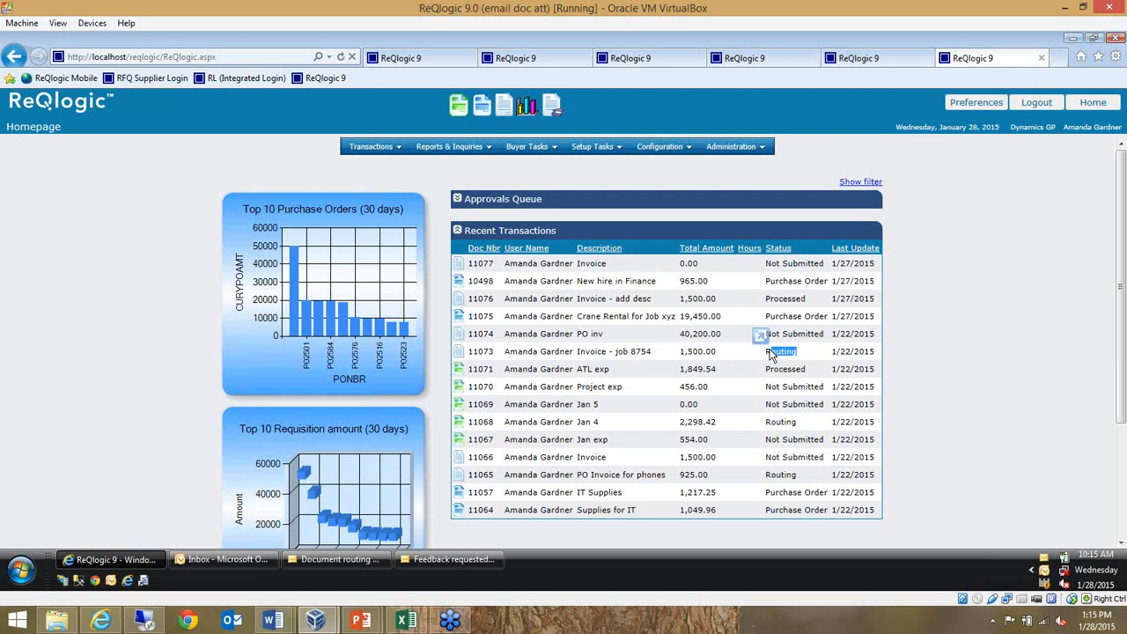
{"action": "left_click", "coordinate": [985, 324]}
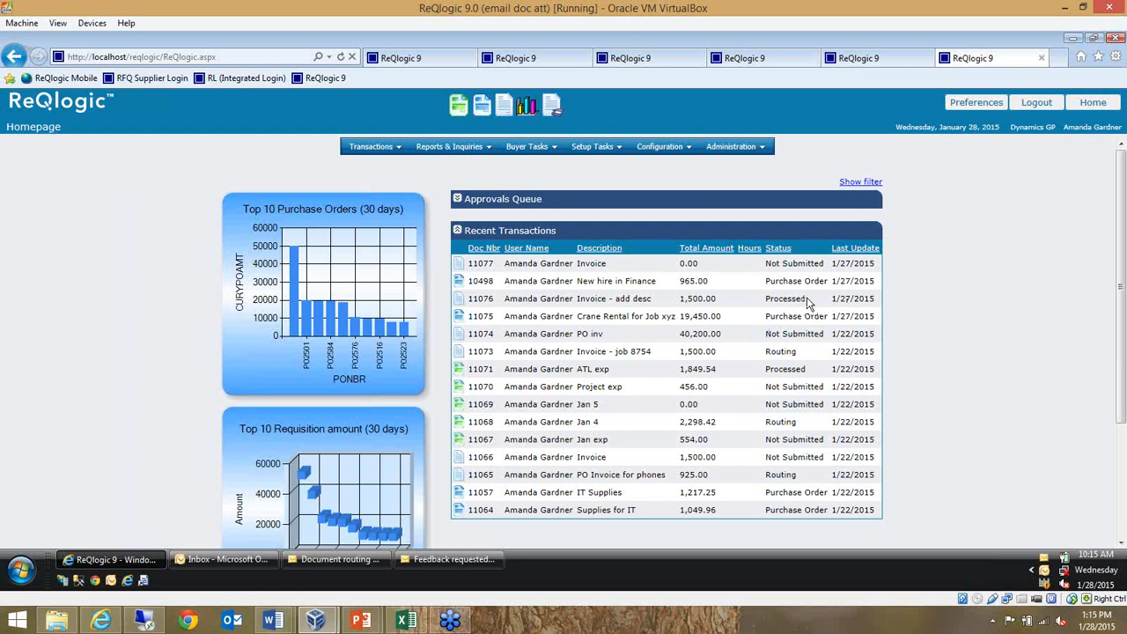
{"action": "left_click_drag", "start_coordinate": [808, 300], "coordinate": [783, 301]}
{"action": "left_click", "coordinate": [754, 301]}
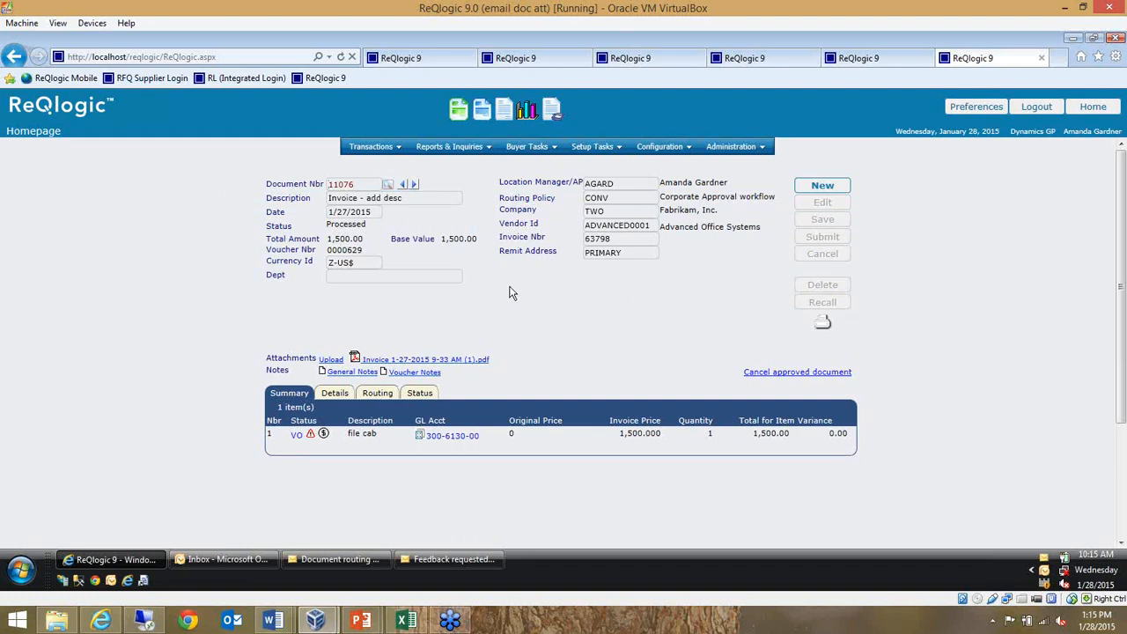
Review the invoice's header fields, and read and dismiss the over-budget notice for the file cab line
{"action": "left_click_drag", "start_coordinate": [532, 283], "coordinate": [336, 208]}
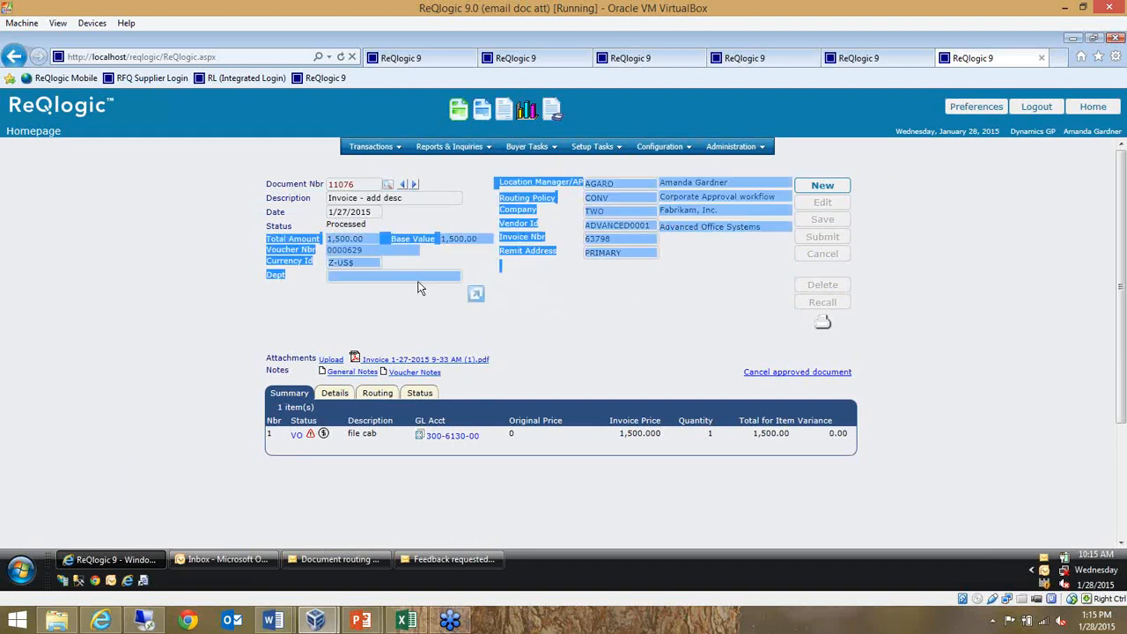
{"action": "left_click", "coordinate": [559, 327]}
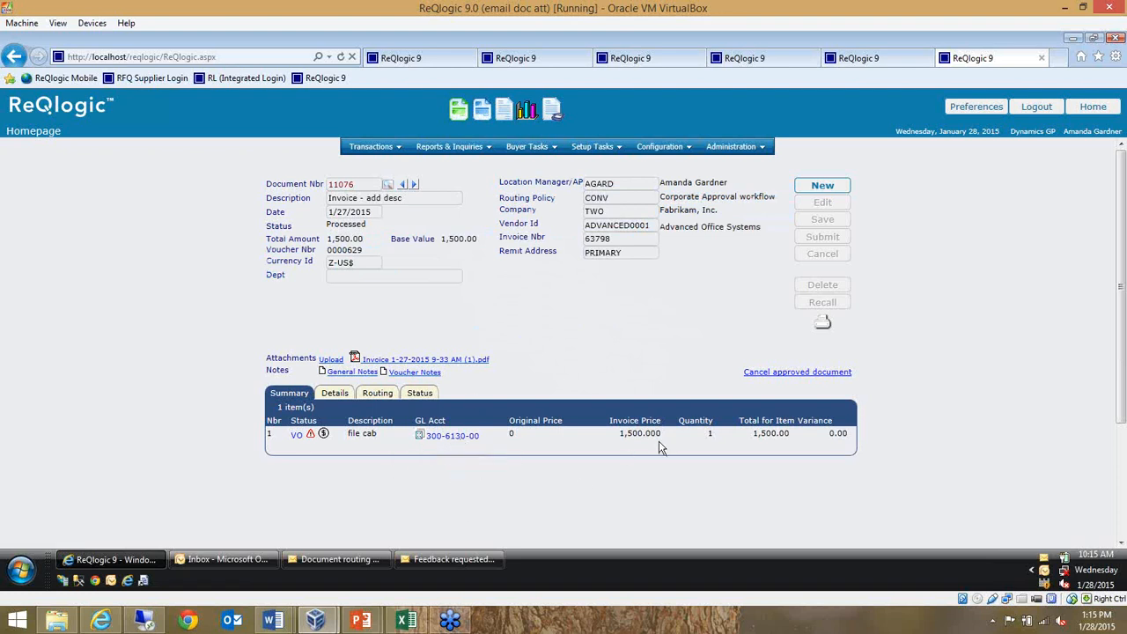
{"action": "left_click", "coordinate": [310, 437]}
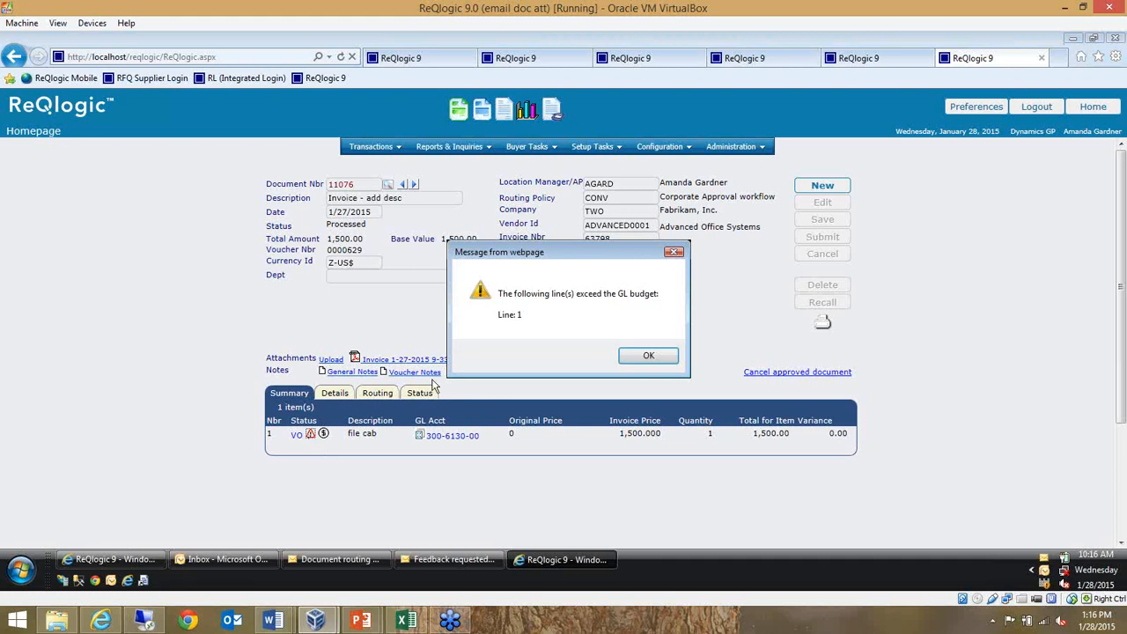
{"action": "left_click", "coordinate": [644, 357]}
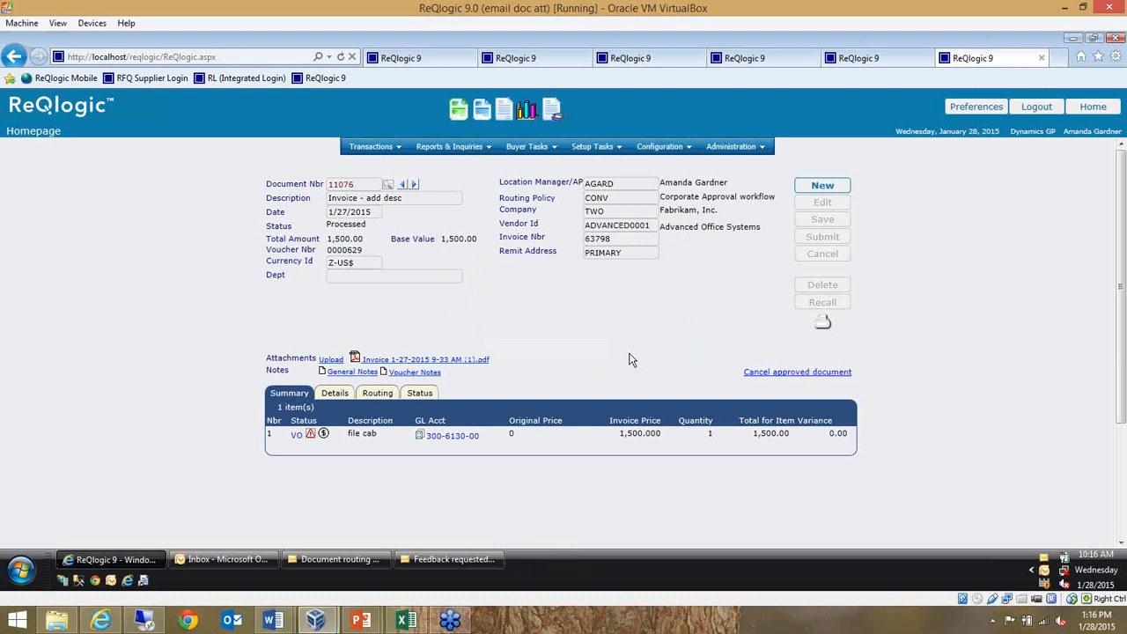
View the PDF attached to the invoice and close the attachment window
{"action": "left_click", "coordinate": [456, 366]}
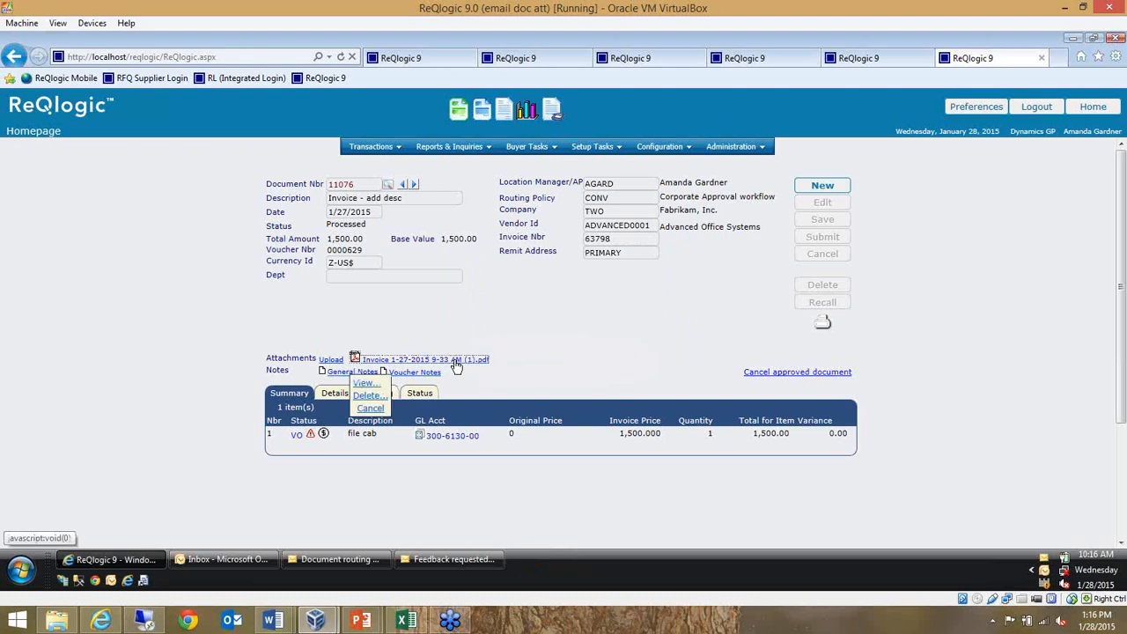
{"action": "left_click", "coordinate": [363, 386]}
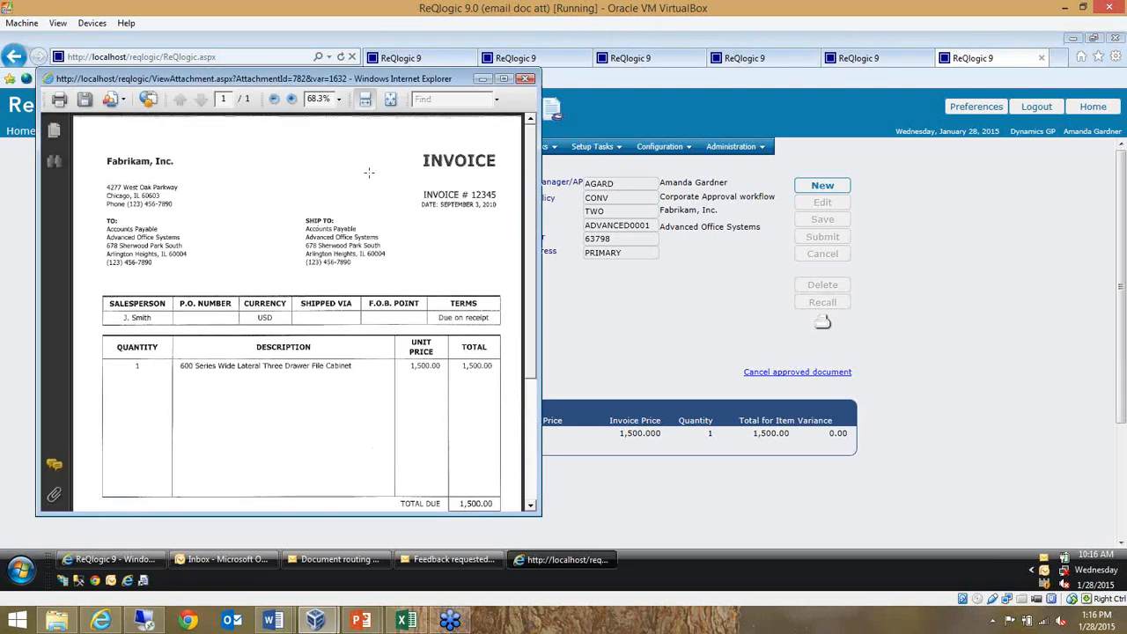
{"action": "left_click", "coordinate": [525, 79]}
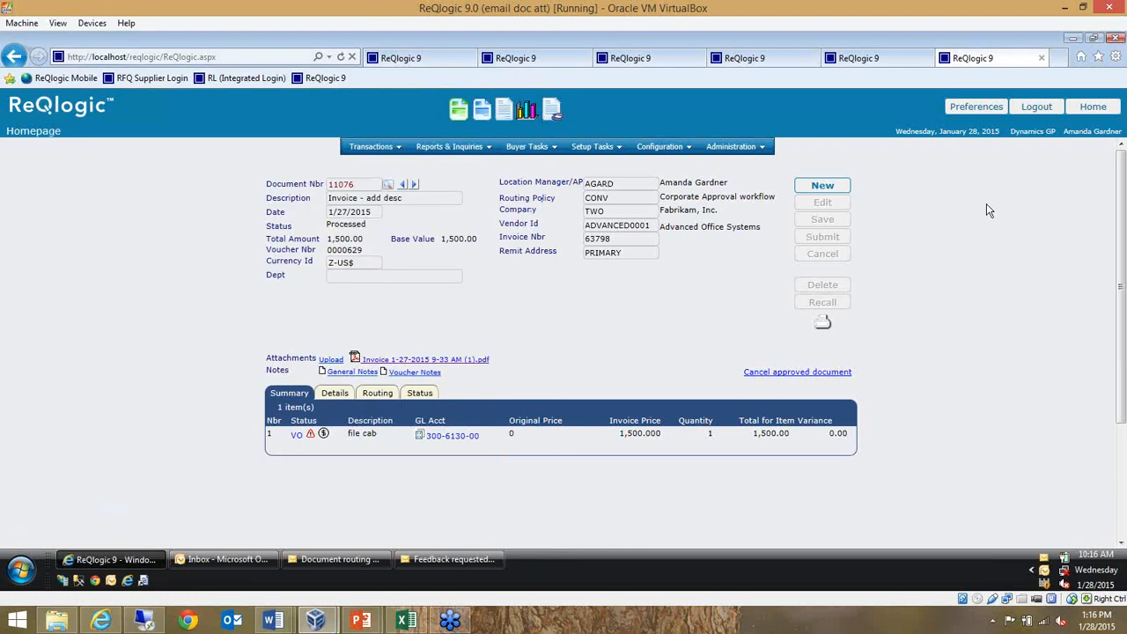
Look at the 1/27/2015 Not Submitted invoice from the homepage's recent transactions, and return to the homepage
{"action": "left_click", "coordinate": [1094, 108]}
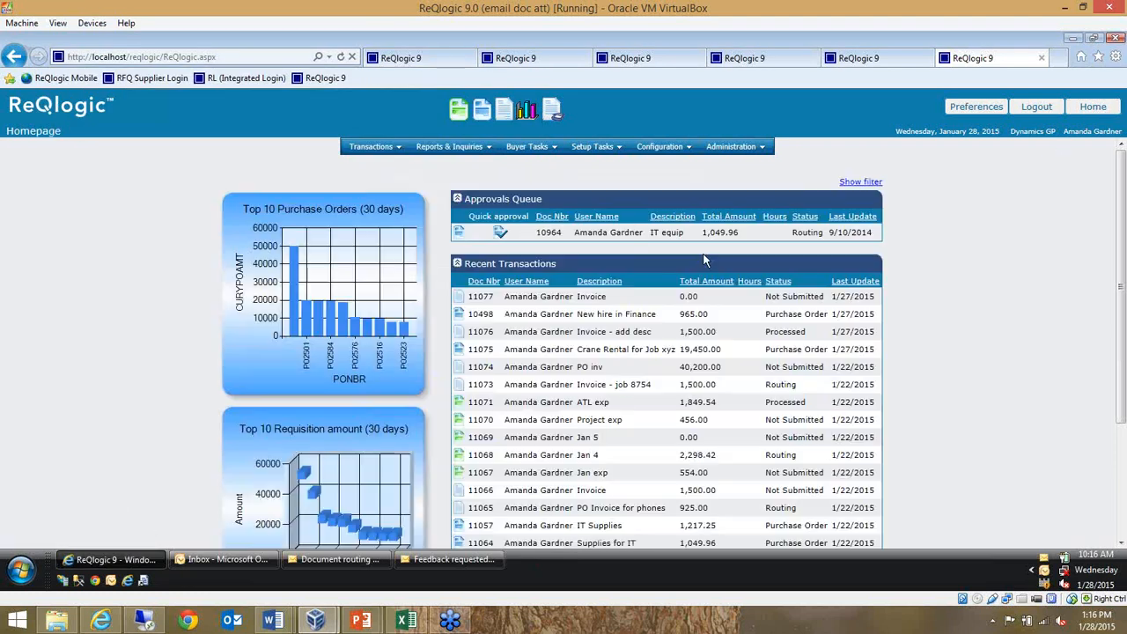
{"action": "left_click", "coordinate": [459, 302]}
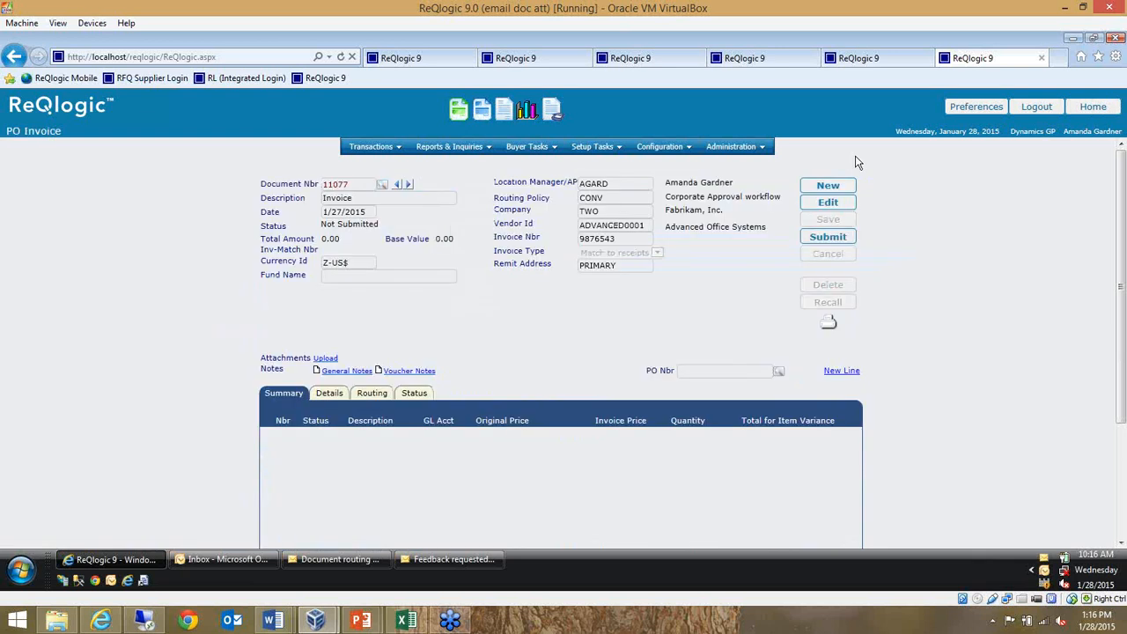
{"action": "left_click", "coordinate": [1090, 108]}
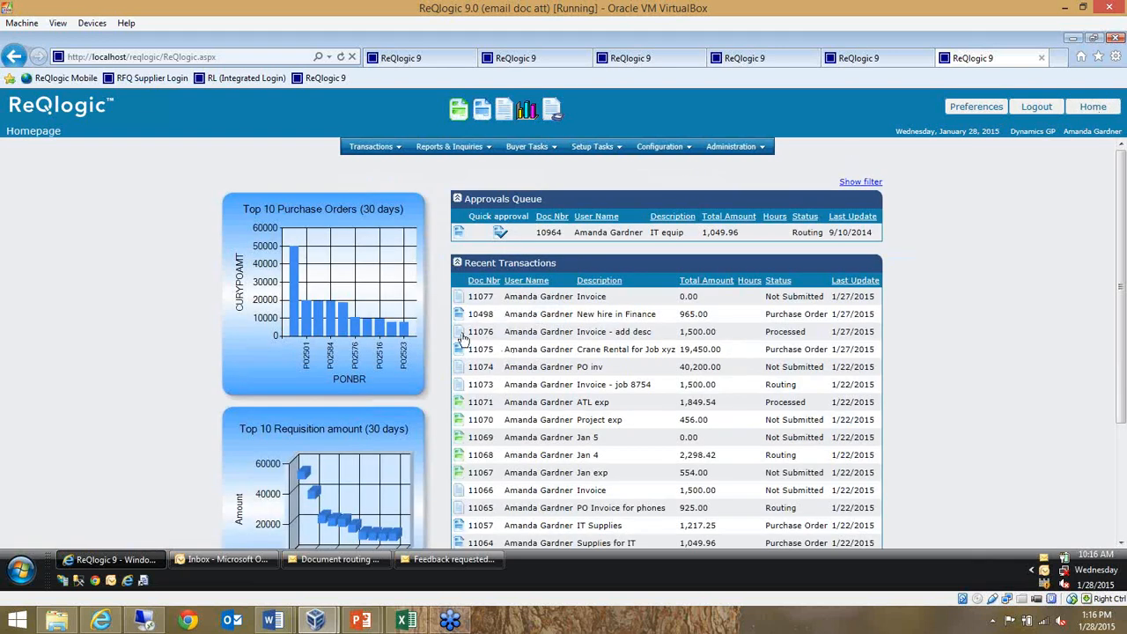
Reopen "Invoice - add desc" and review its routing approvals and status history, including the reference of the voucher created in GP
{"action": "left_click", "coordinate": [460, 337]}
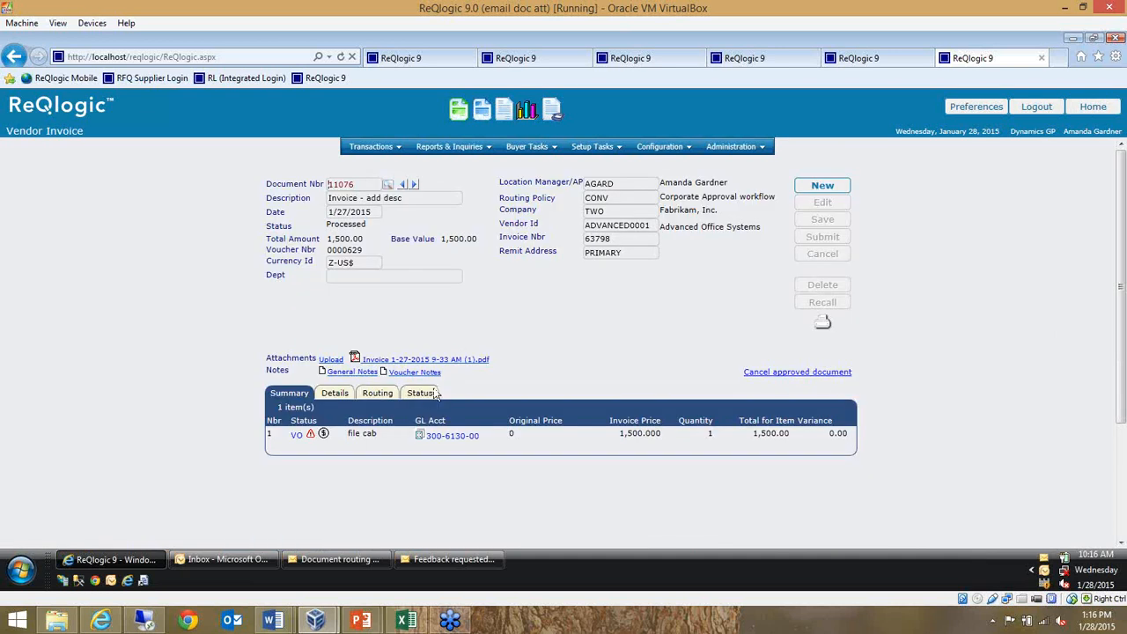
{"action": "left_click", "coordinate": [378, 394]}
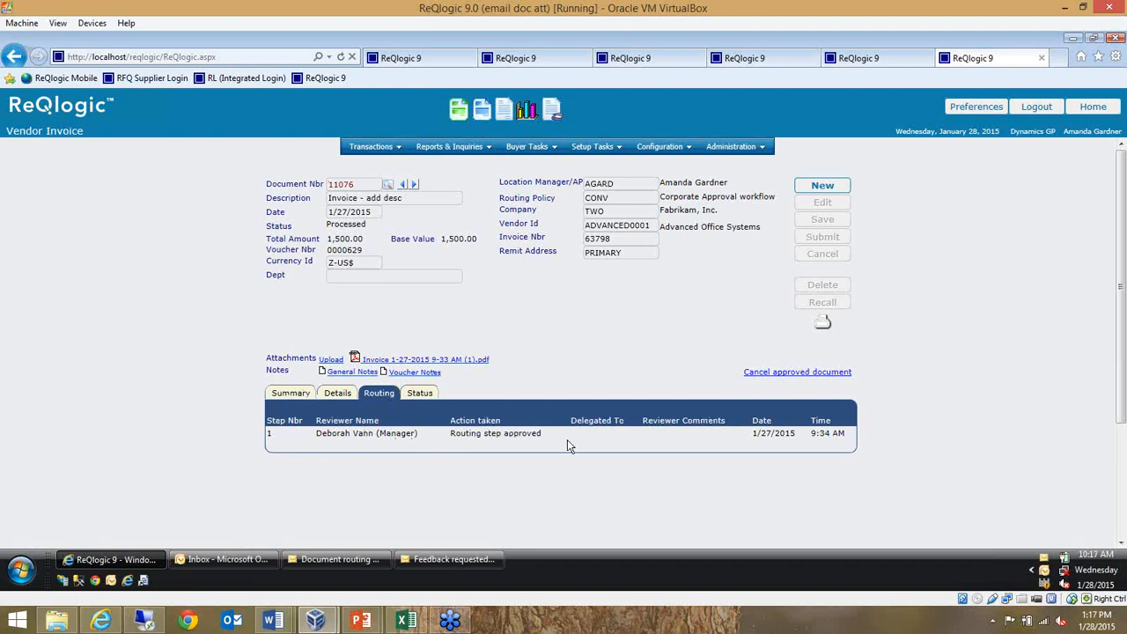
{"action": "left_click", "coordinate": [429, 398]}
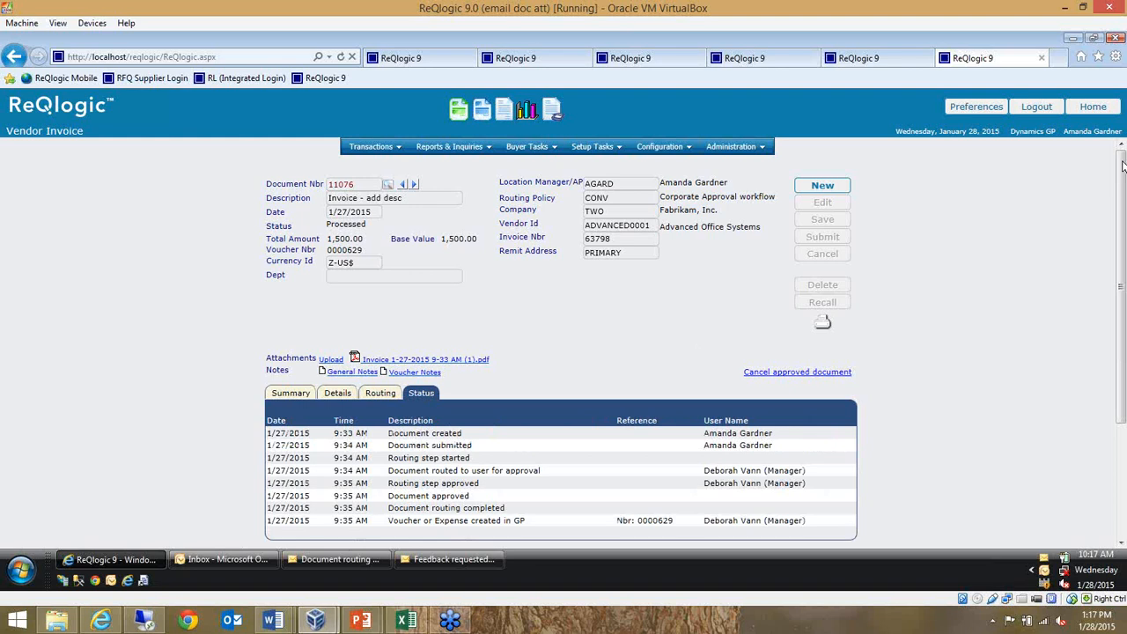
{"action": "scroll", "coordinate": [599, 308], "scroll_direction": "down", "scroll_amount": 3}
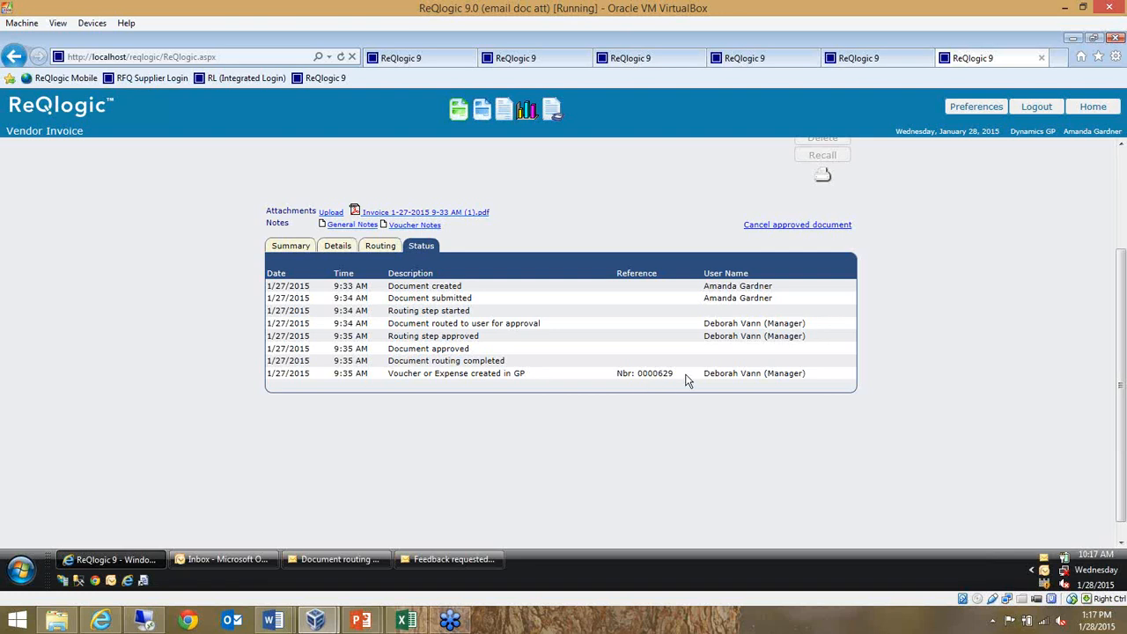
{"action": "left_click_drag", "start_coordinate": [680, 377], "coordinate": [616, 379]}
{"action": "left_click", "coordinate": [585, 410]}
{"action": "left_click_drag", "start_coordinate": [1121, 315], "coordinate": [994, 238]}
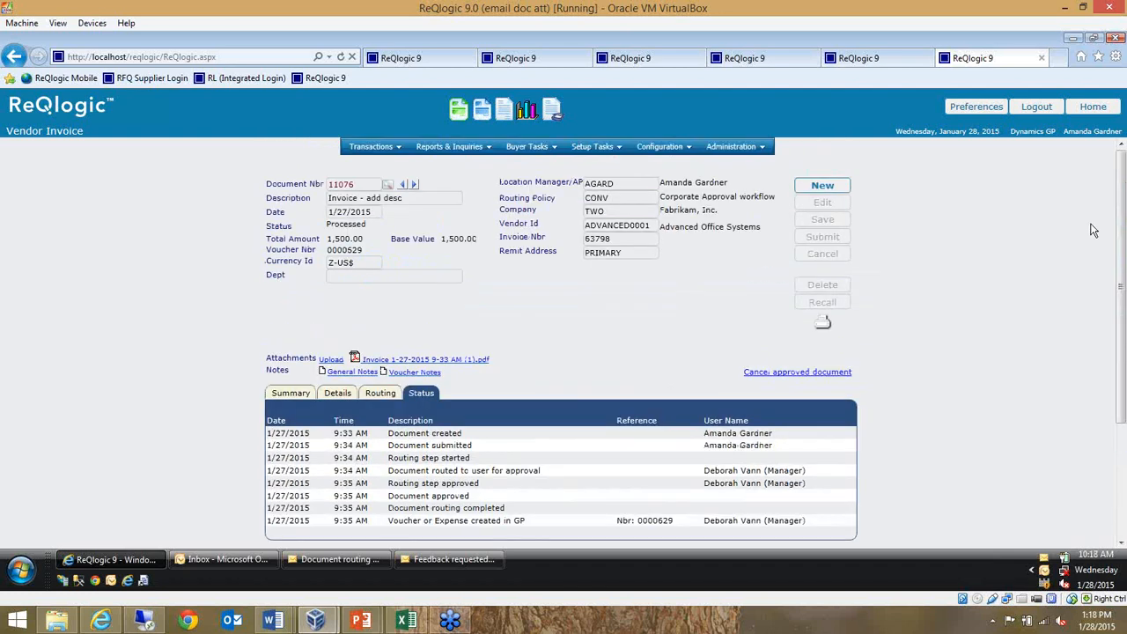
Return to the homepage and open the highest-value requisition from the Top 10 Requisition amount (30 days) chart
{"action": "left_click", "coordinate": [1103, 107]}
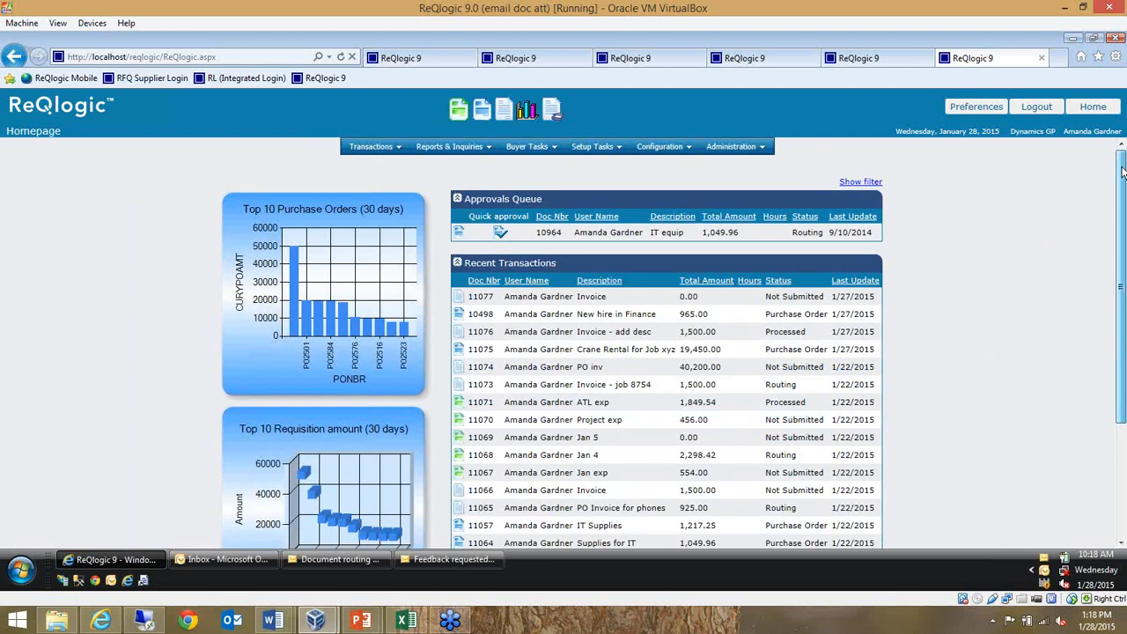
{"action": "left_click_drag", "start_coordinate": [1123, 172], "coordinate": [1123, 198]}
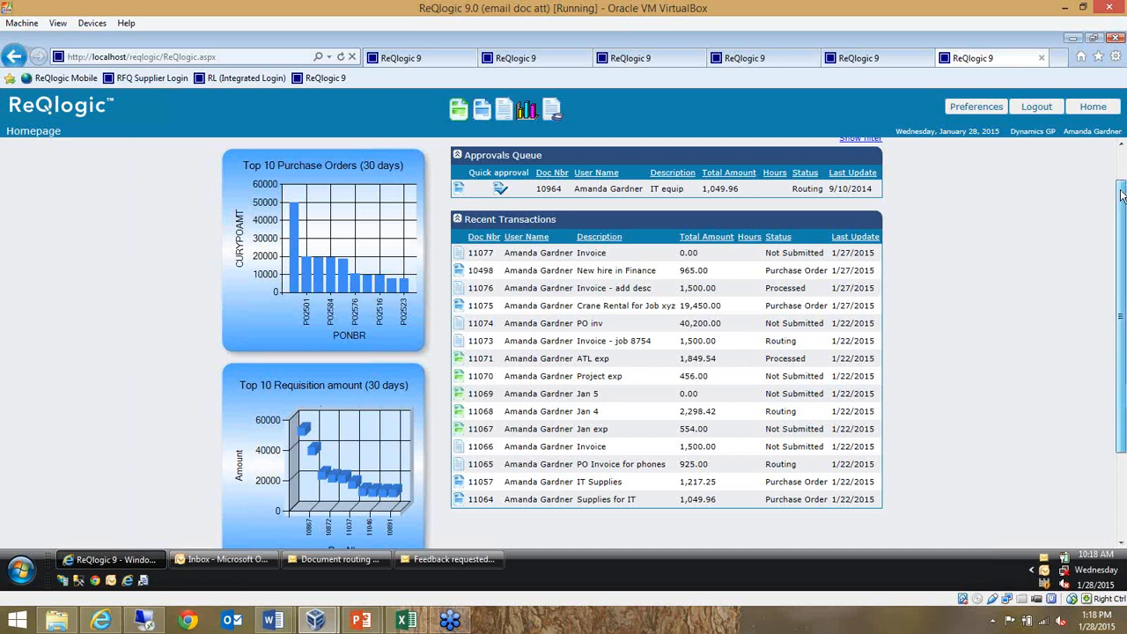
{"action": "left_click_drag", "start_coordinate": [1121, 190], "coordinate": [1121, 194]}
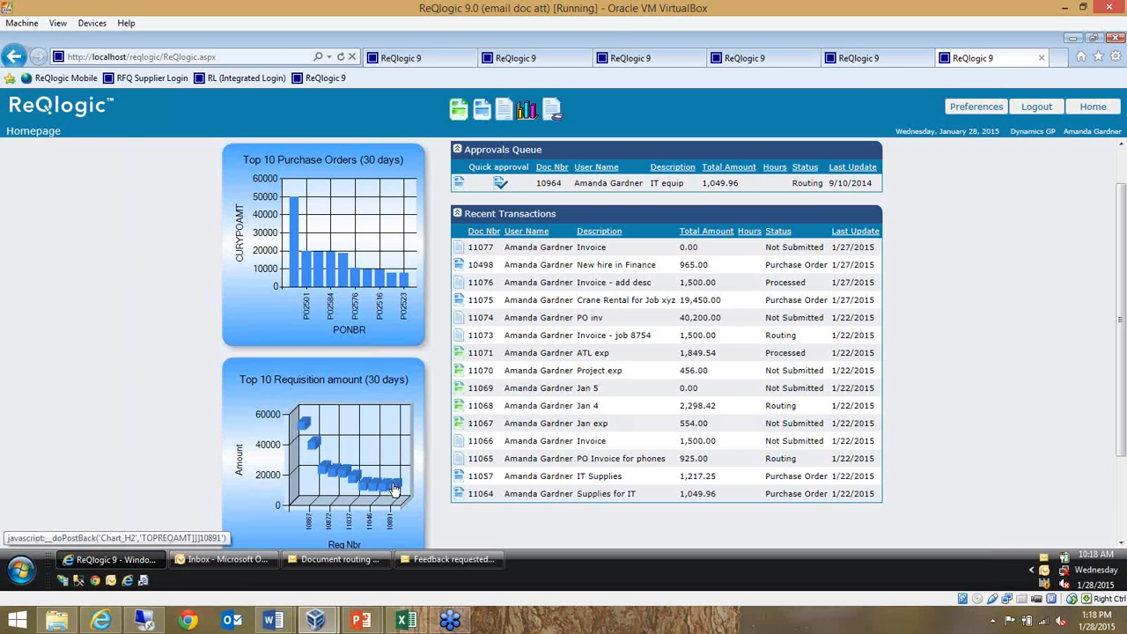
{"action": "mouse_move", "coordinate": [395, 490]}
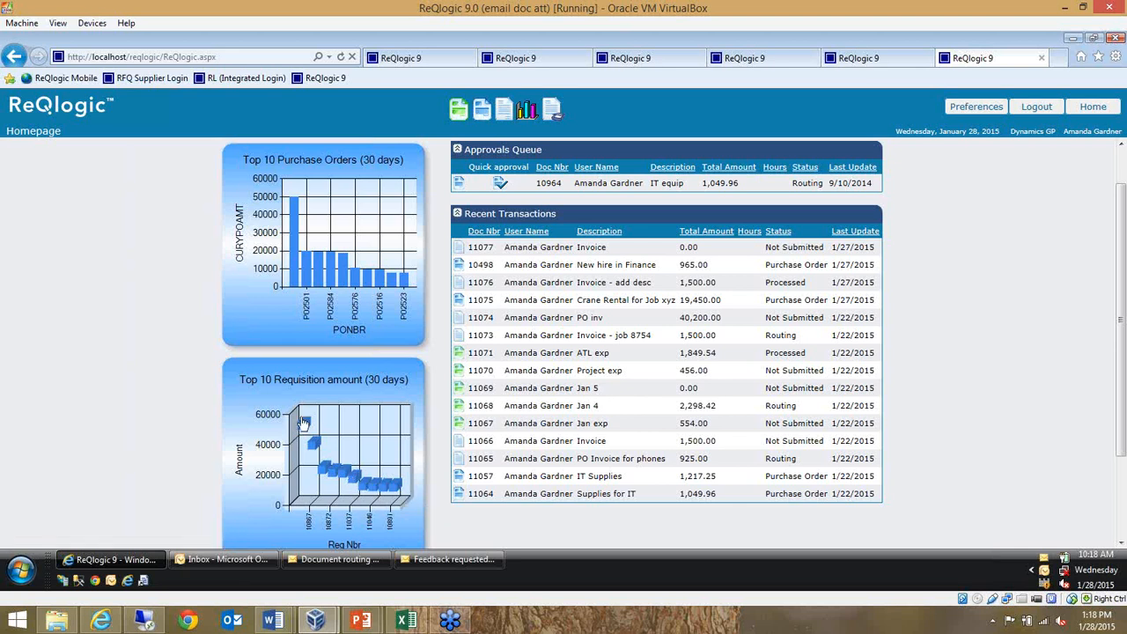
{"action": "mouse_move", "coordinate": [304, 428]}
{"action": "left_click", "coordinate": [304, 426]}
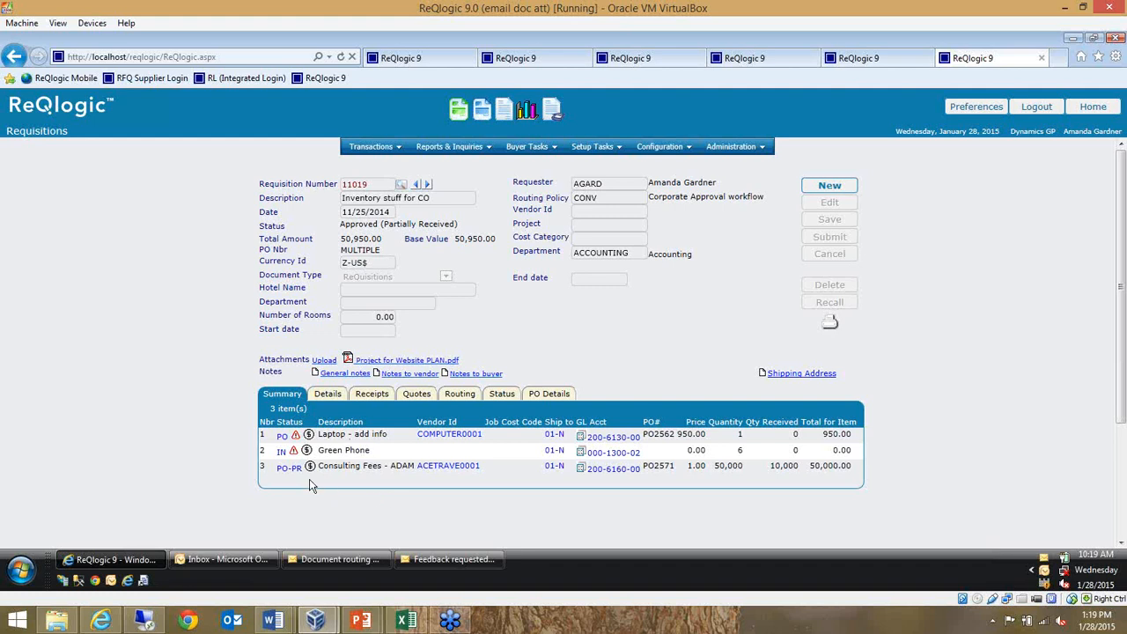
Examine the line statuses, receipts and full status history of the "Inventory stuff for CO" requisition
{"action": "mouse_move", "coordinate": [280, 455]}
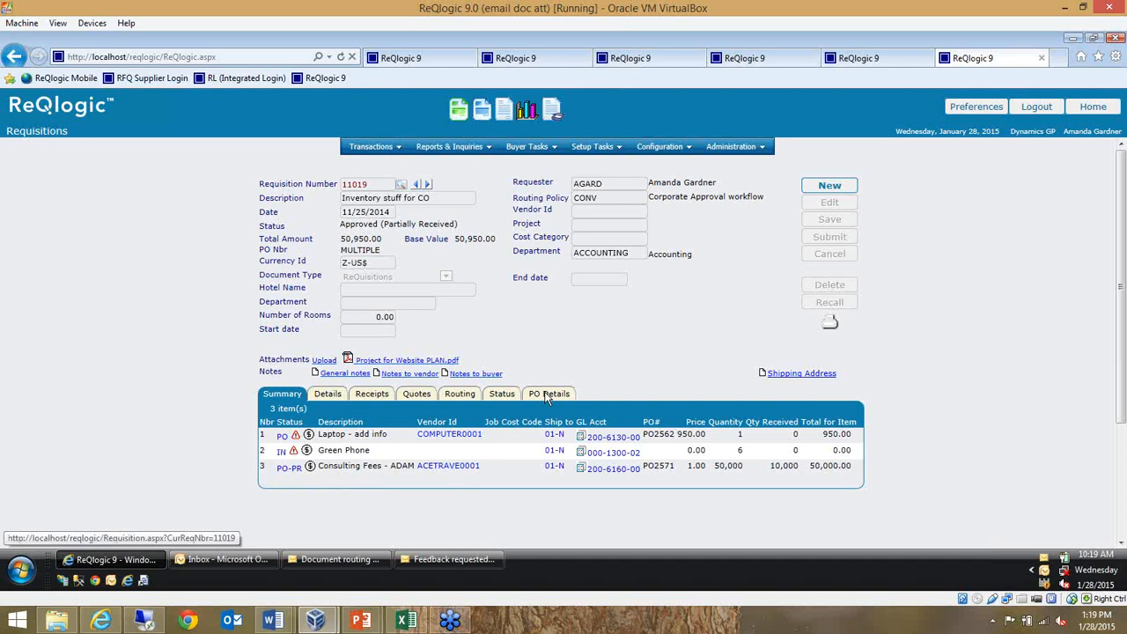
{"action": "left_click", "coordinate": [370, 396]}
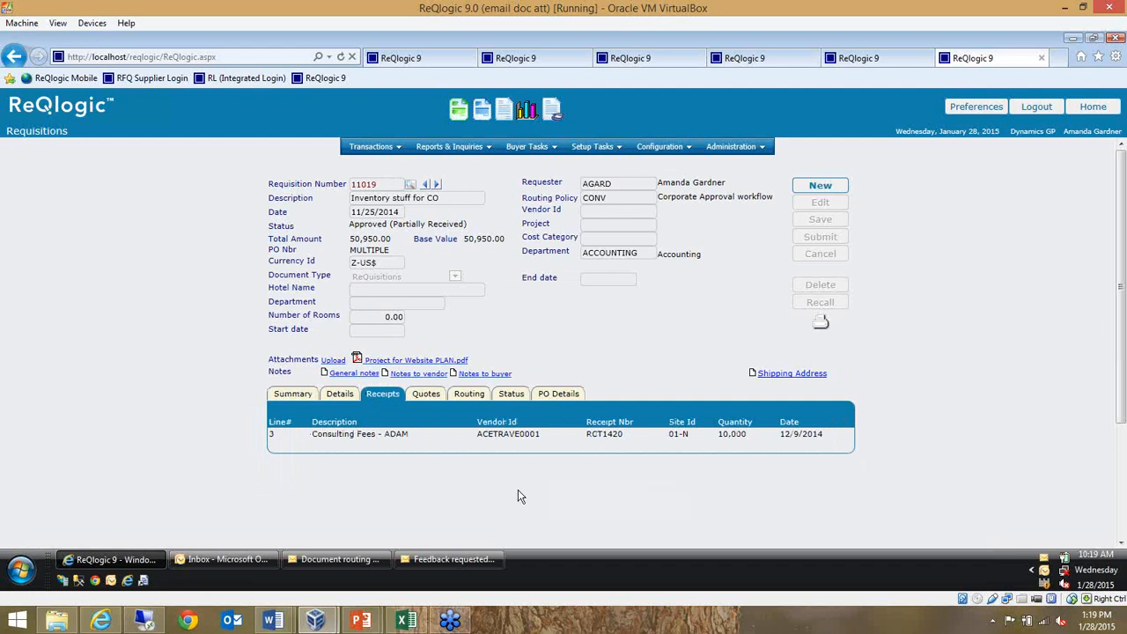
{"action": "left_click", "coordinate": [511, 397]}
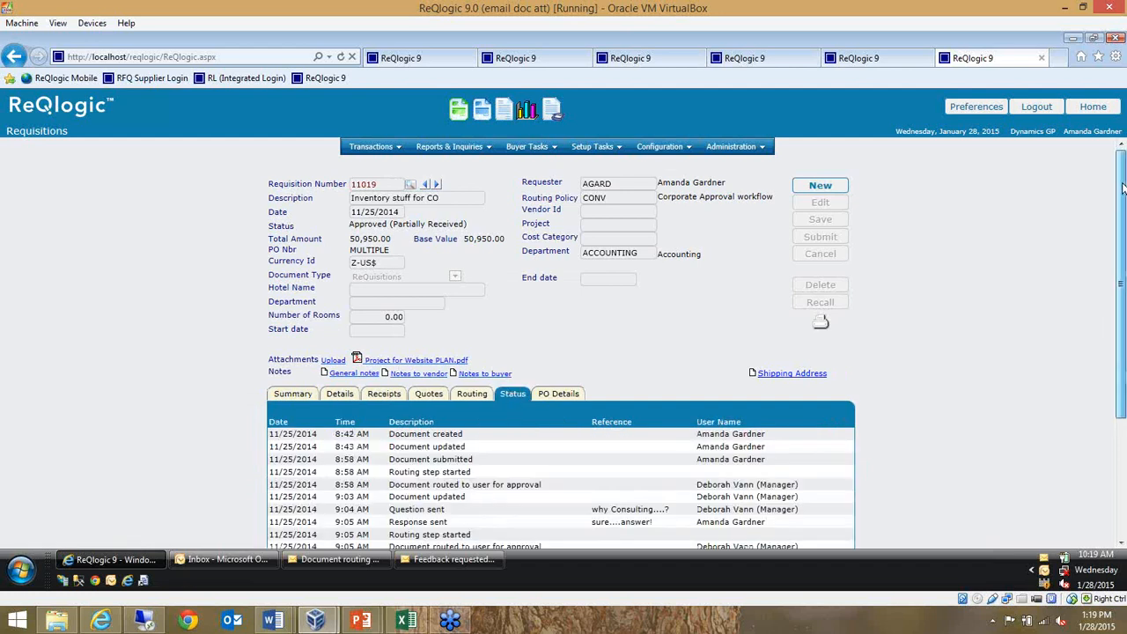
{"action": "left_click_drag", "start_coordinate": [1122, 188], "coordinate": [1122, 319]}
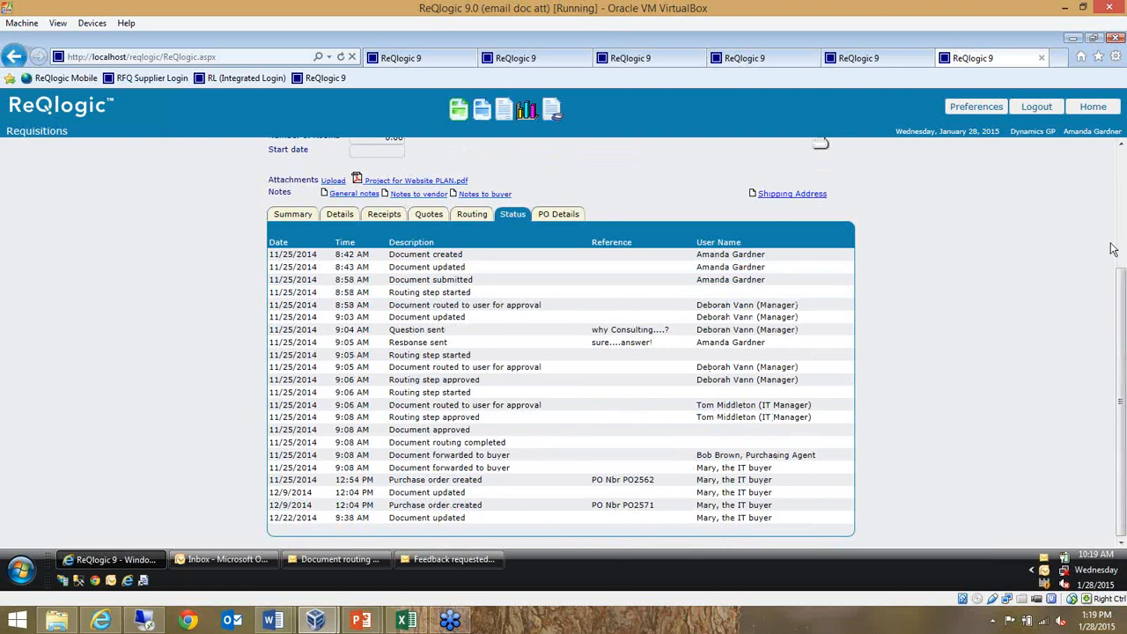
Go back to the homepage and open the KPI Dashboard
{"action": "left_click", "coordinate": [1092, 108]}
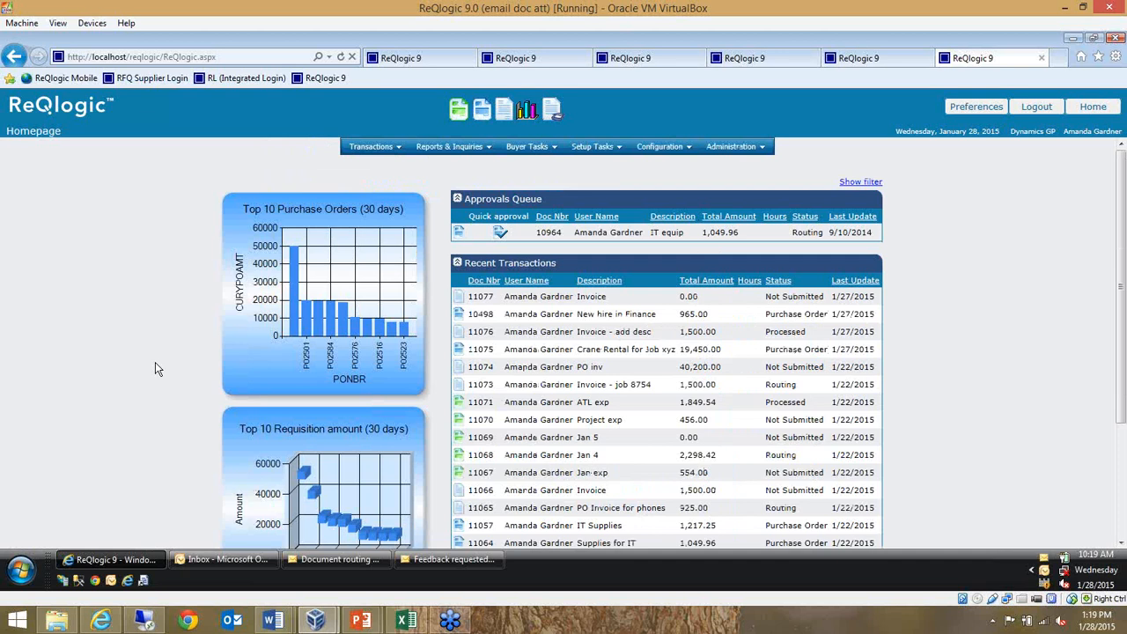
{"action": "left_click", "coordinate": [526, 112]}
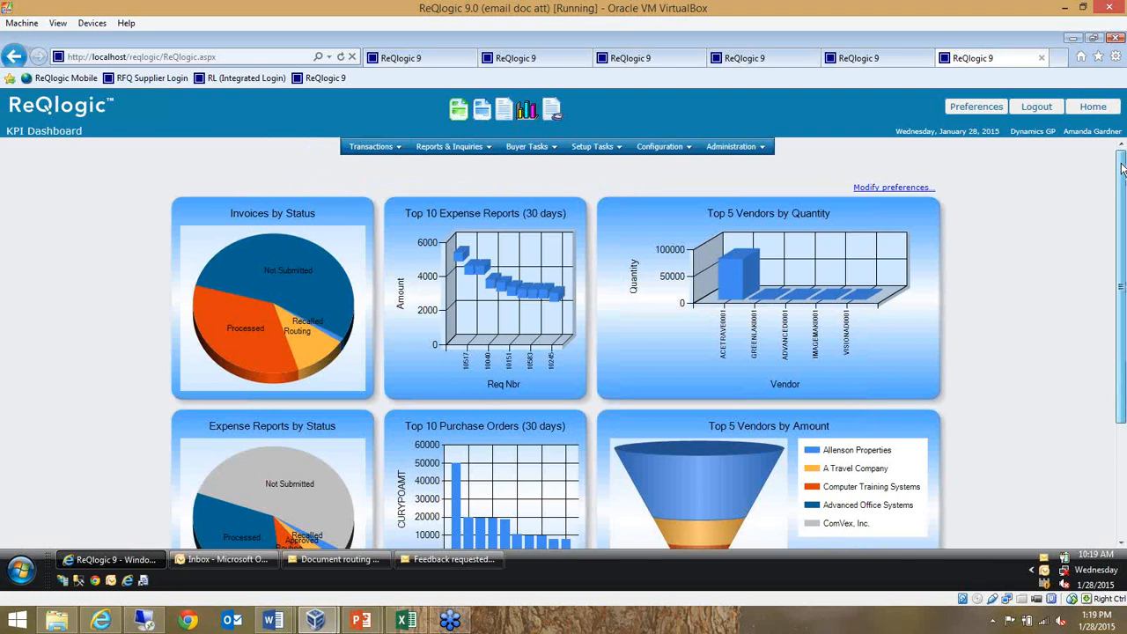
Look over the KPI Dashboard charts, and create a new blank requisition
{"action": "left_click_drag", "start_coordinate": [1121, 168], "coordinate": [1122, 202]}
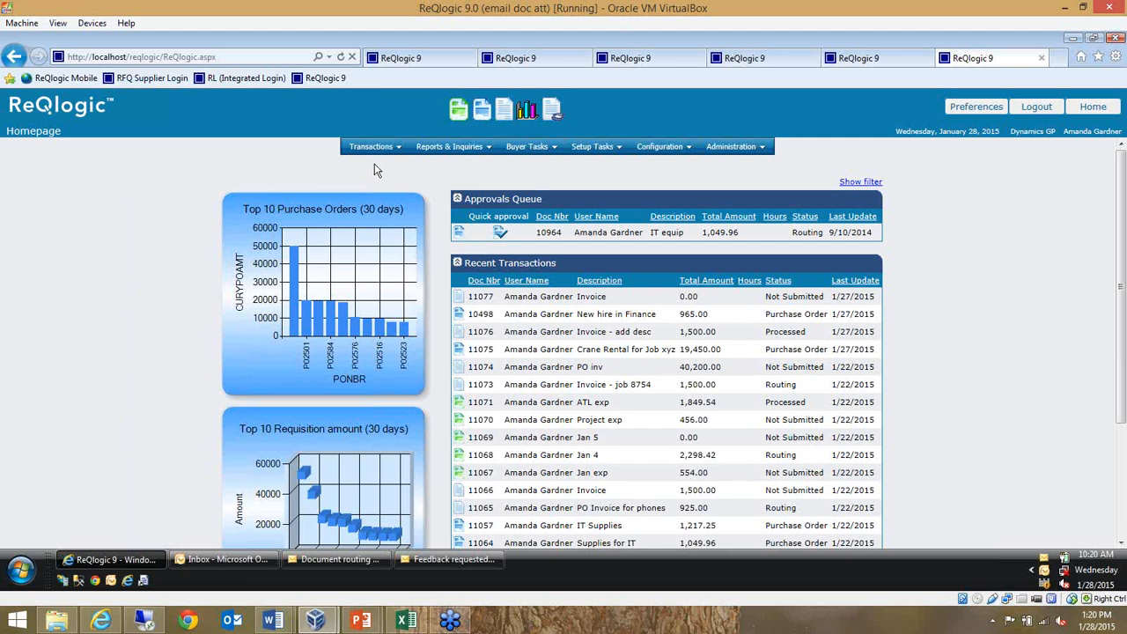
{"action": "mouse_move", "coordinate": [377, 148]}
{"action": "left_click", "coordinate": [484, 118]}
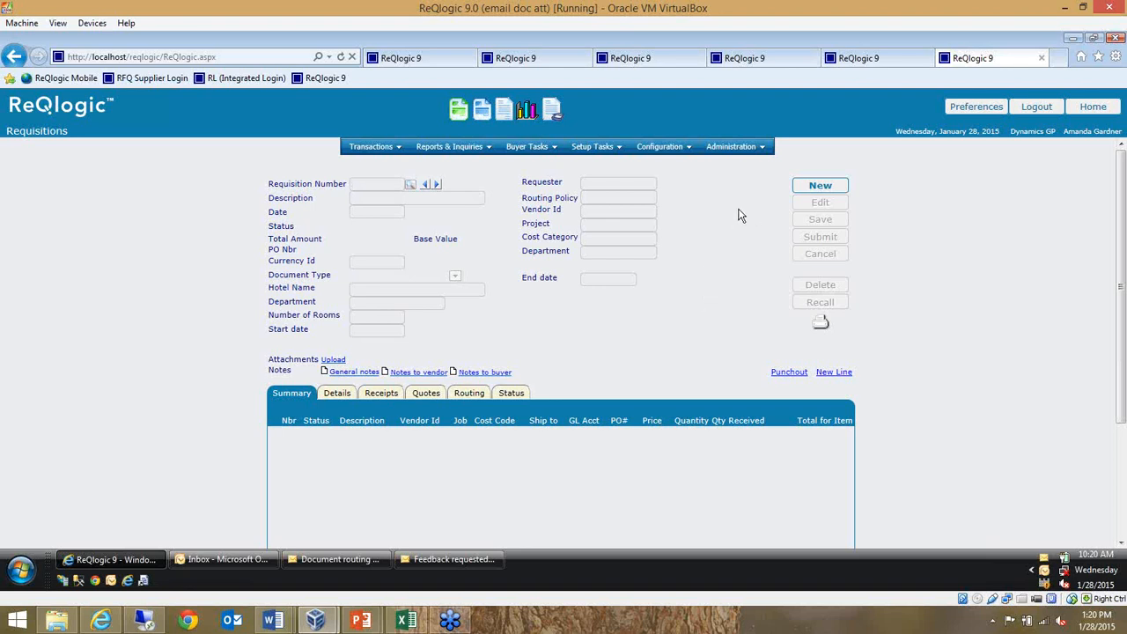
{"action": "left_click", "coordinate": [815, 187]}
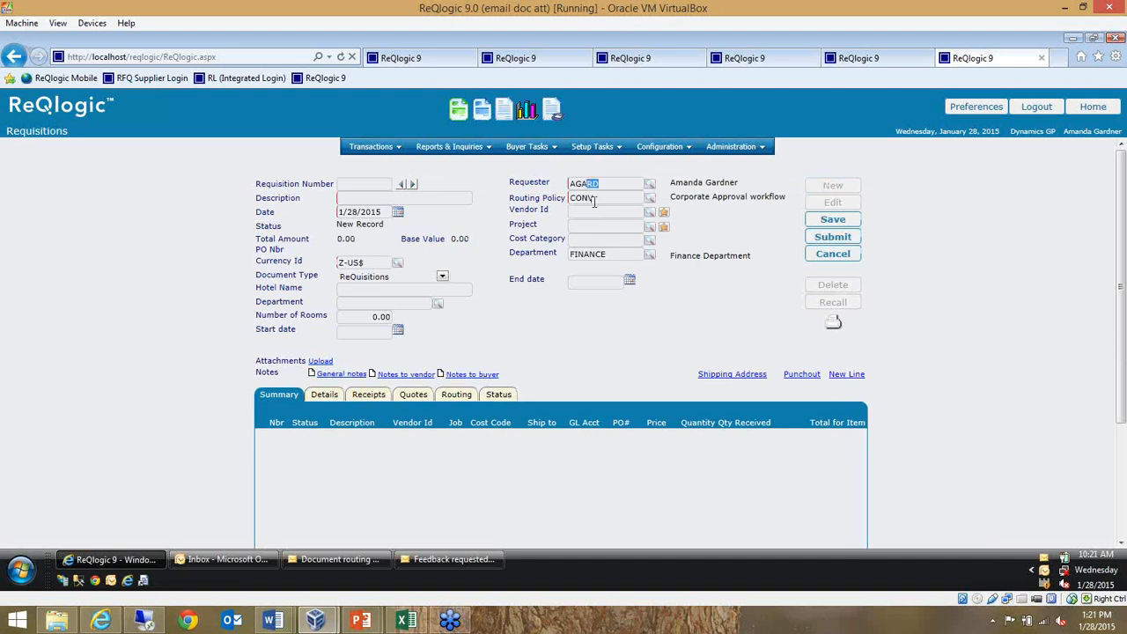
Review the requisition's default routing policy and department, set the department to ACCOUNTING and enter the description "IT Supplies"
{"action": "left_click_drag", "start_coordinate": [595, 197], "coordinate": [571, 202]}
{"action": "left_click_drag", "start_coordinate": [608, 253], "coordinate": [564, 257]}
{"action": "left_click", "coordinate": [570, 342]}
{"action": "left_click_drag", "start_coordinate": [509, 254], "coordinate": [530, 254]}
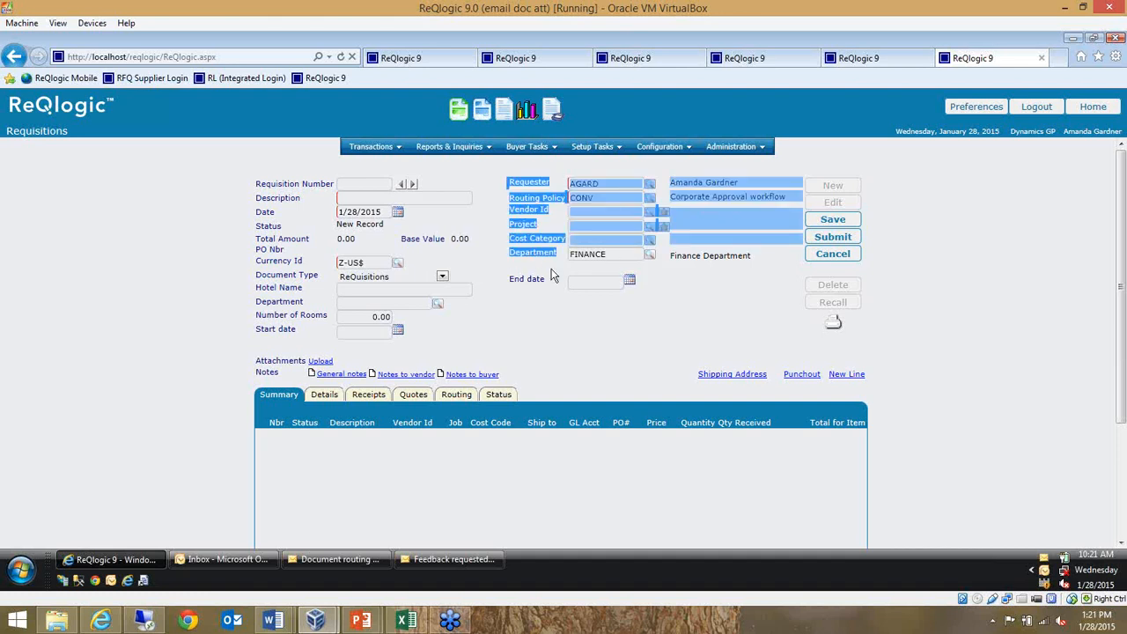
{"action": "left_click", "coordinate": [553, 277]}
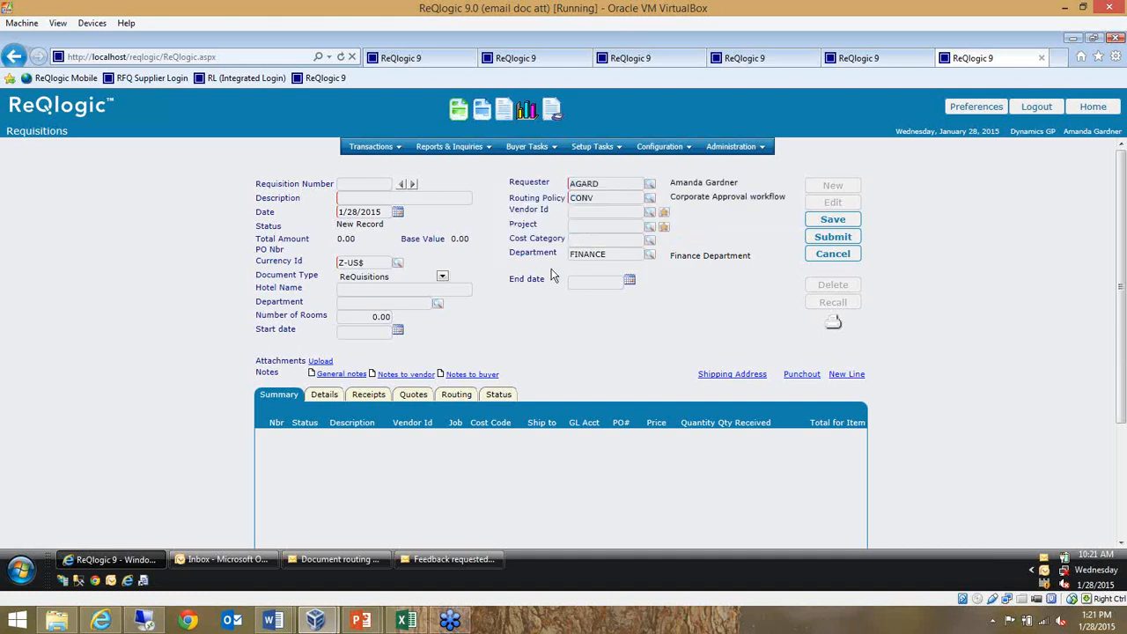
{"action": "left_click", "coordinate": [650, 256]}
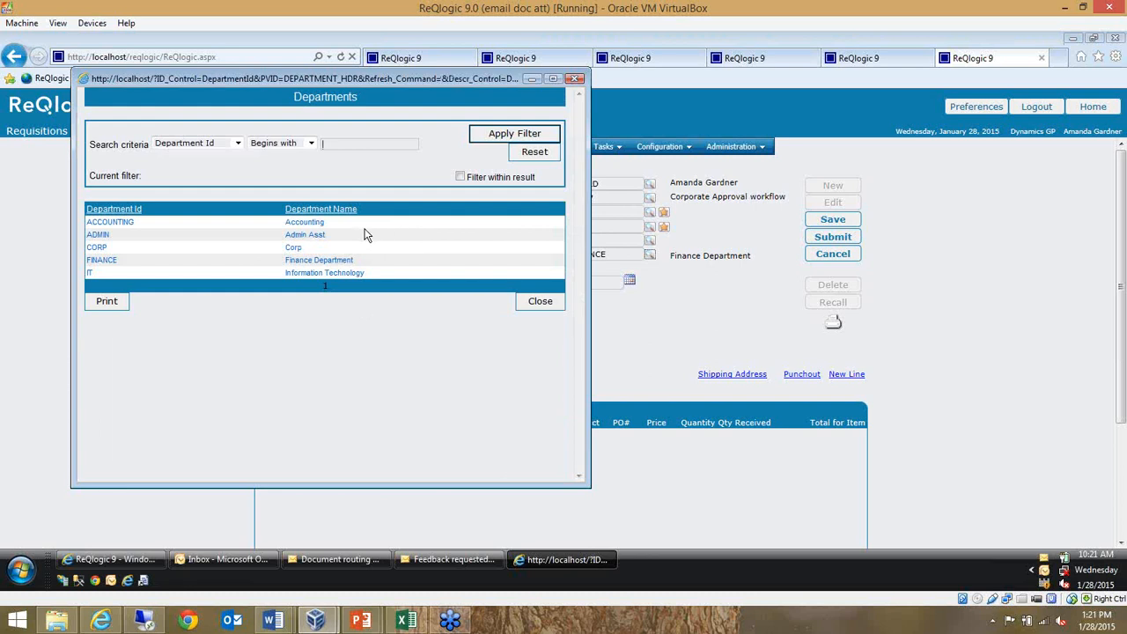
{"action": "left_click", "coordinate": [307, 223]}
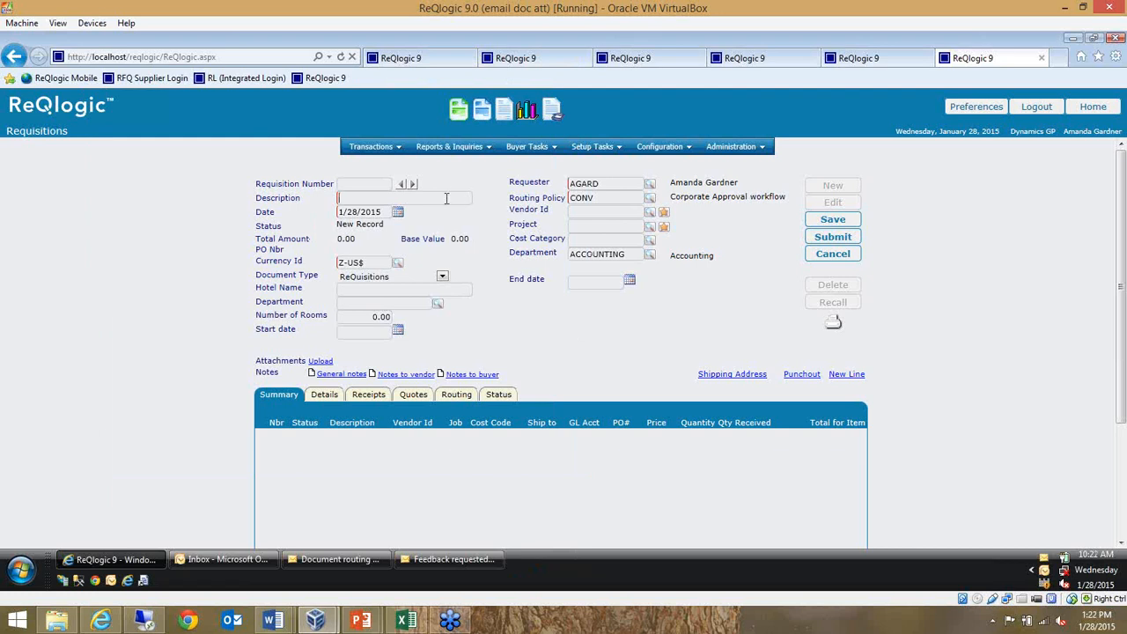
{"action": "type", "text": "IT Supplies"}
Add a new line to the requisition and choose the item LAPTOP for it
{"action": "left_click", "coordinate": [845, 375]}
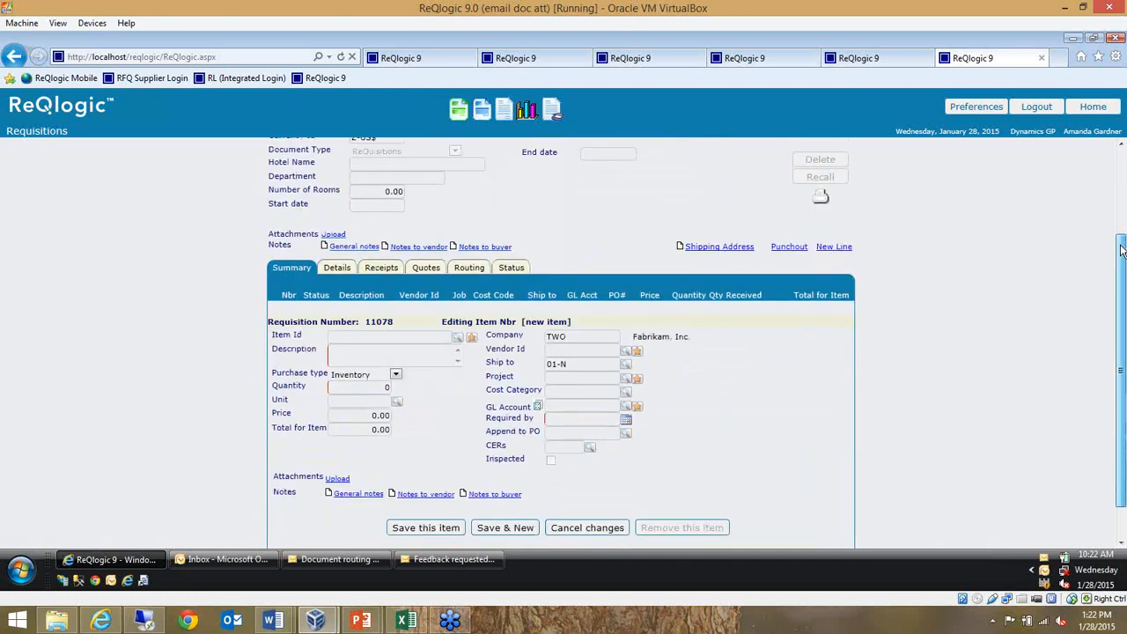
{"action": "scroll", "coordinate": [1021, 326], "scroll_direction": "down", "scroll_amount": 1}
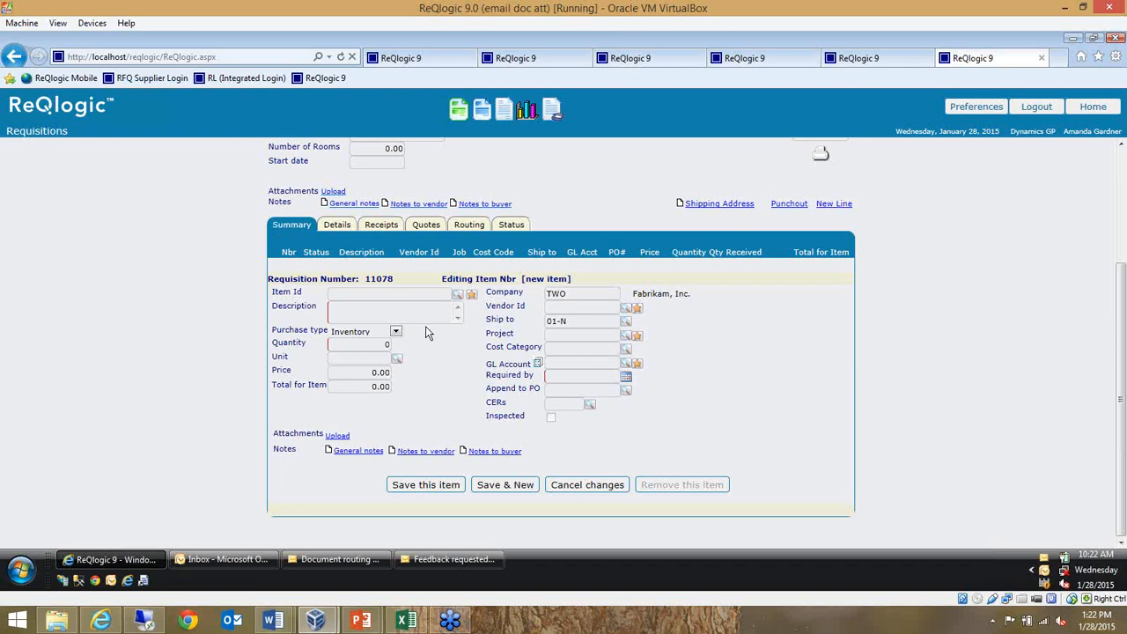
{"action": "left_click", "coordinate": [419, 298]}
{"action": "type", "text": "lap"}
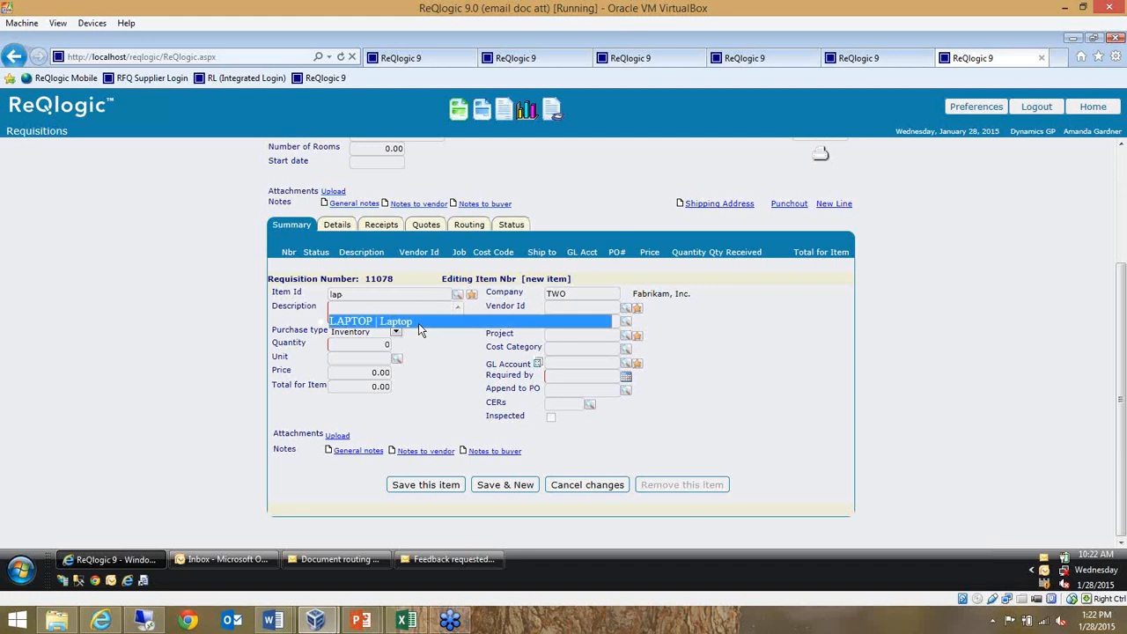
{"action": "left_click", "coordinate": [419, 323]}
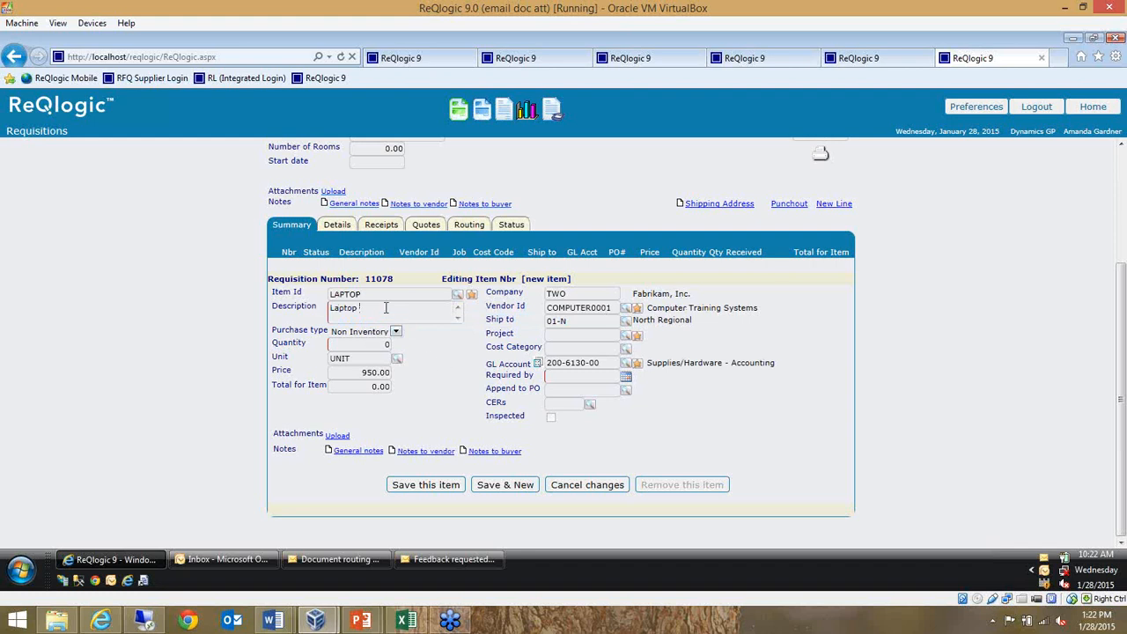
Extend the line description to "Laptop - need hardhat", with quantity 1 and a required-by date of 2/6/2015
{"action": "type", "text": "- need hardhat"}
{"action": "left_click", "coordinate": [375, 350]}
{"action": "type", "text": "1"}
{"action": "left_click", "coordinate": [624, 380]}
{"action": "left_click", "coordinate": [646, 488]}
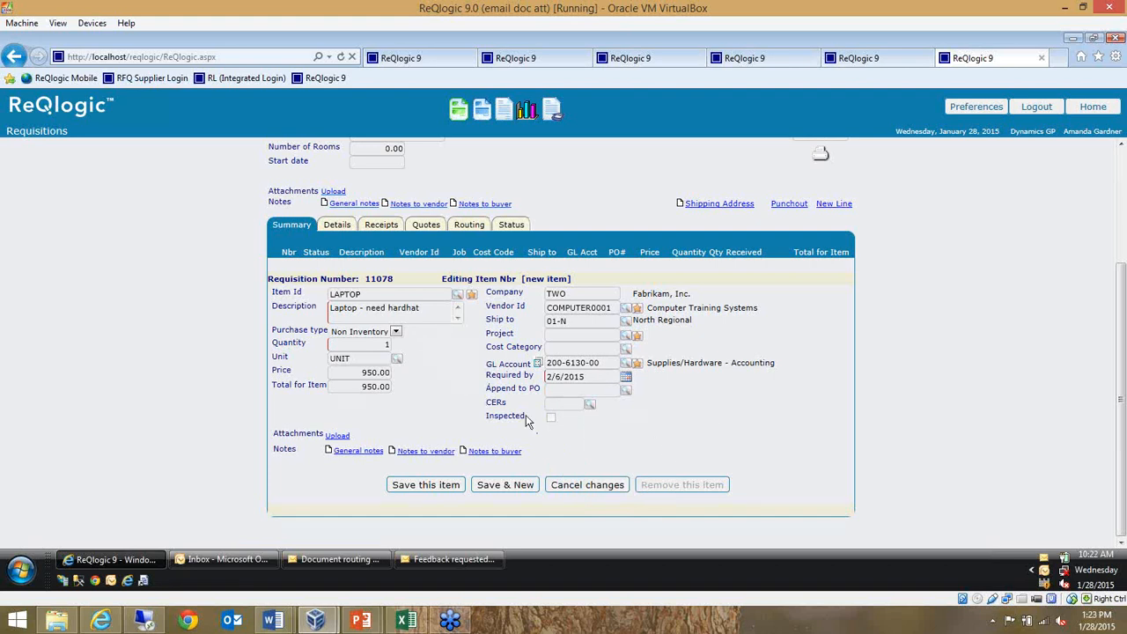
Assign the laptop line to the Netwire Project, COHONETNETWI
{"action": "left_click_drag", "start_coordinate": [535, 429], "coordinate": [458, 388]}
{"action": "left_click", "coordinate": [712, 437]}
{"action": "left_click_drag", "start_coordinate": [489, 332], "coordinate": [513, 335]}
{"action": "left_click", "coordinate": [540, 336]}
{"action": "left_click", "coordinate": [626, 340]}
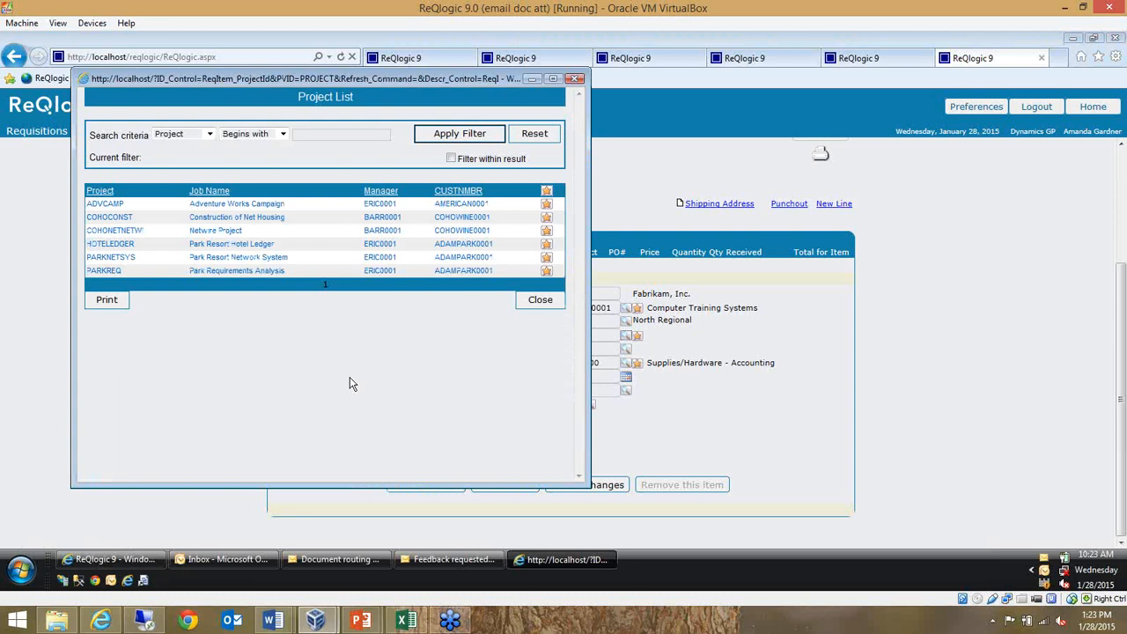
{"action": "left_click", "coordinate": [226, 234]}
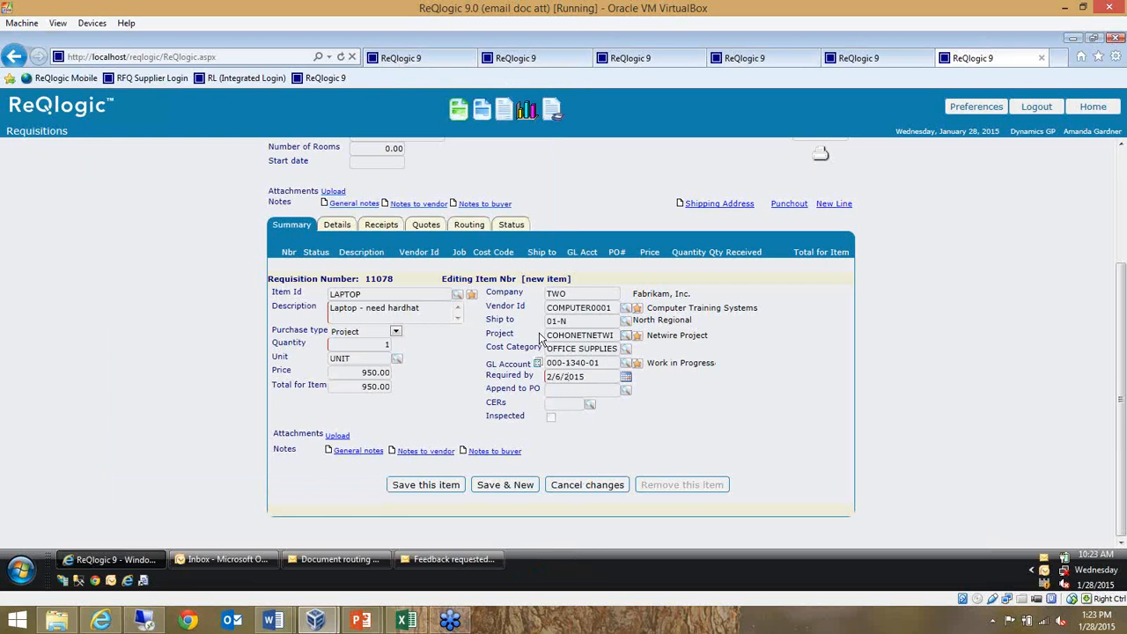
Clear the project and cost category from the laptop line
{"action": "left_click_drag", "start_coordinate": [548, 334], "coordinate": [624, 346]}
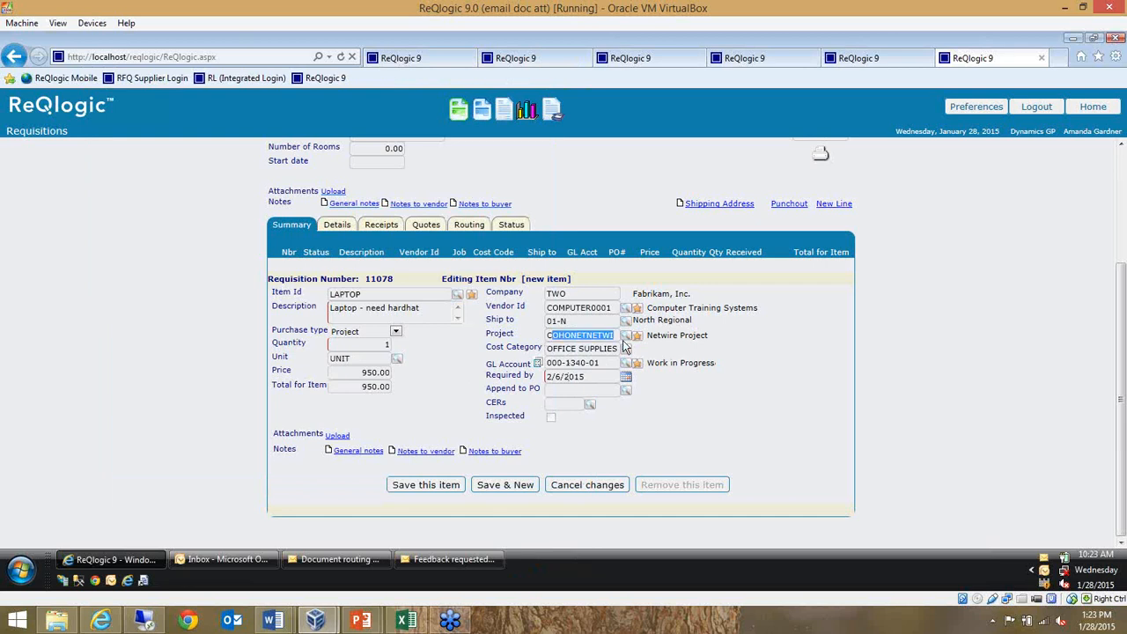
{"action": "key", "text": "BackSpace"}
{"action": "key", "text": "BackSpace"}
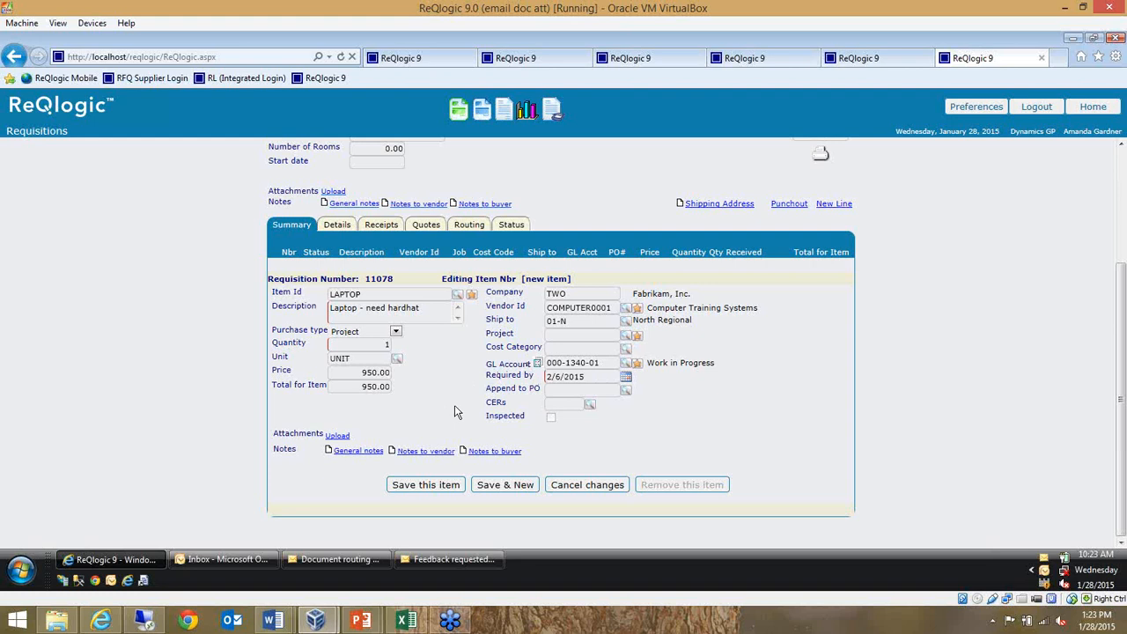
View the line's attachment form without adding a file, and save the laptop line with another new line started
{"action": "left_click", "coordinate": [338, 436]}
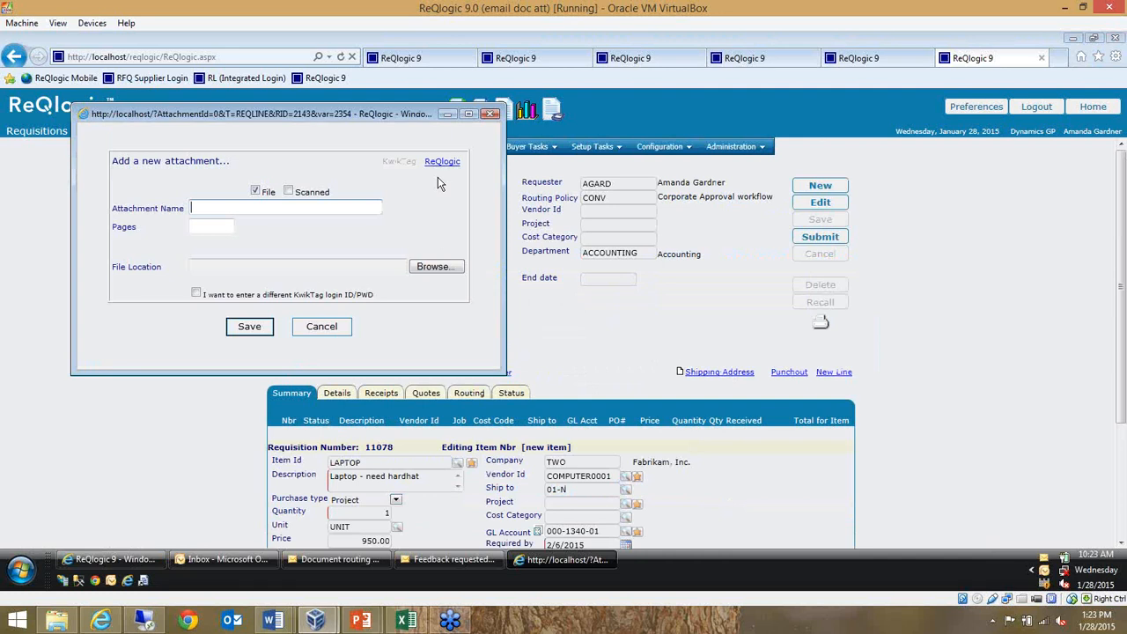
{"action": "left_click", "coordinate": [319, 327]}
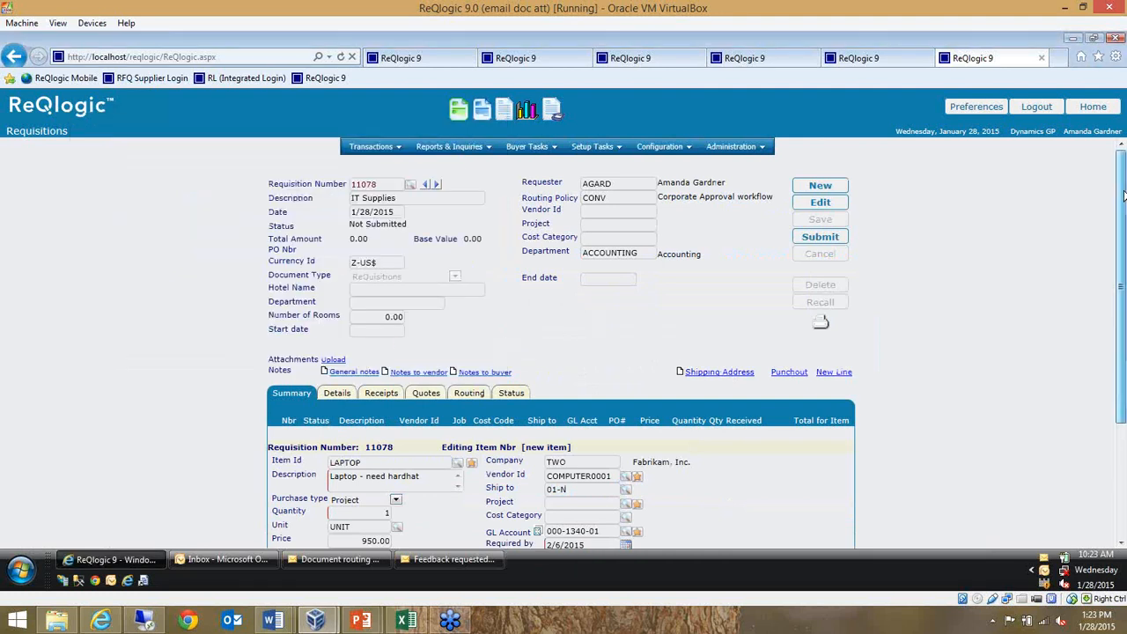
{"action": "scroll", "coordinate": [1123, 196], "scroll_direction": "down", "scroll_amount": 4}
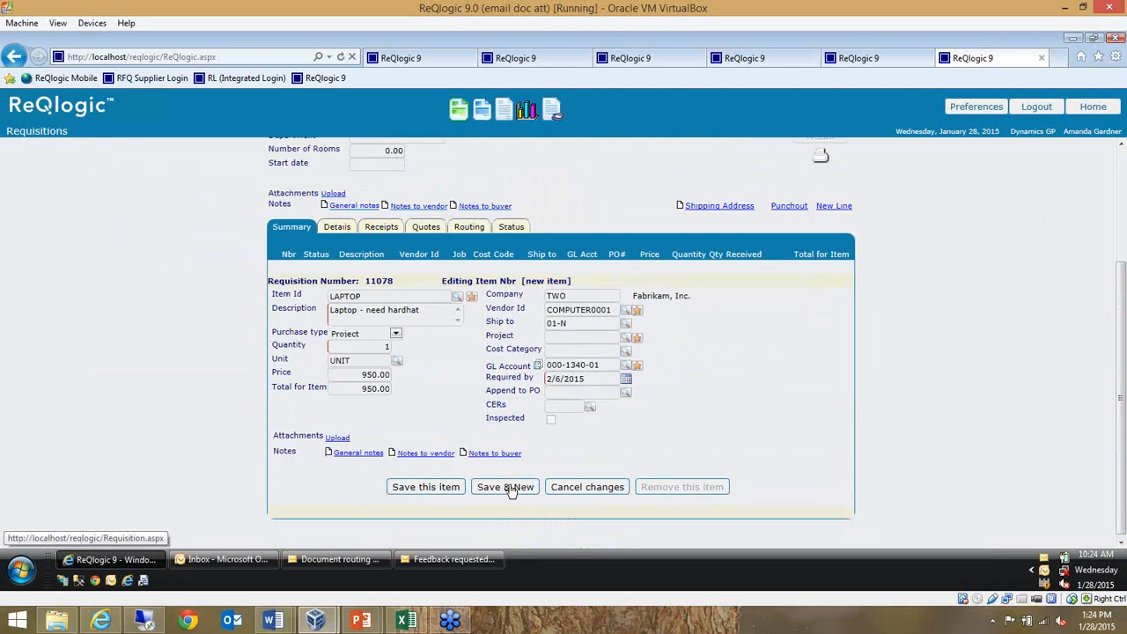
{"action": "left_click", "coordinate": [511, 490]}
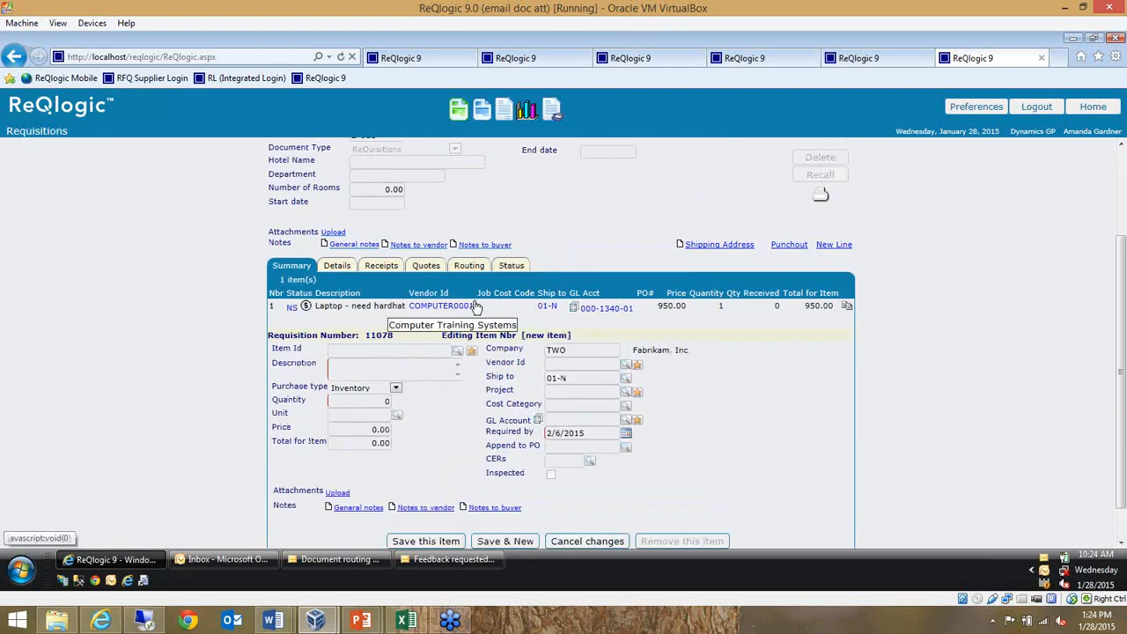
Open the Budget Inquiry for the saved laptop line and review the project and cost category budget fields
{"action": "left_click_drag", "start_coordinate": [486, 307], "coordinate": [392, 309]}
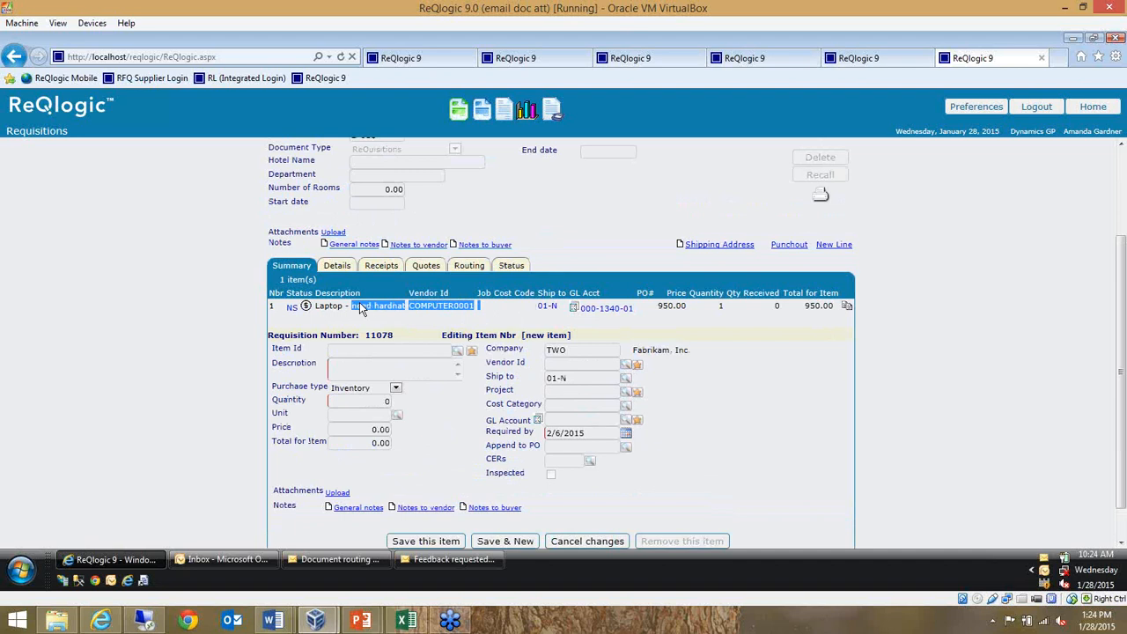
{"action": "left_click", "coordinate": [228, 310]}
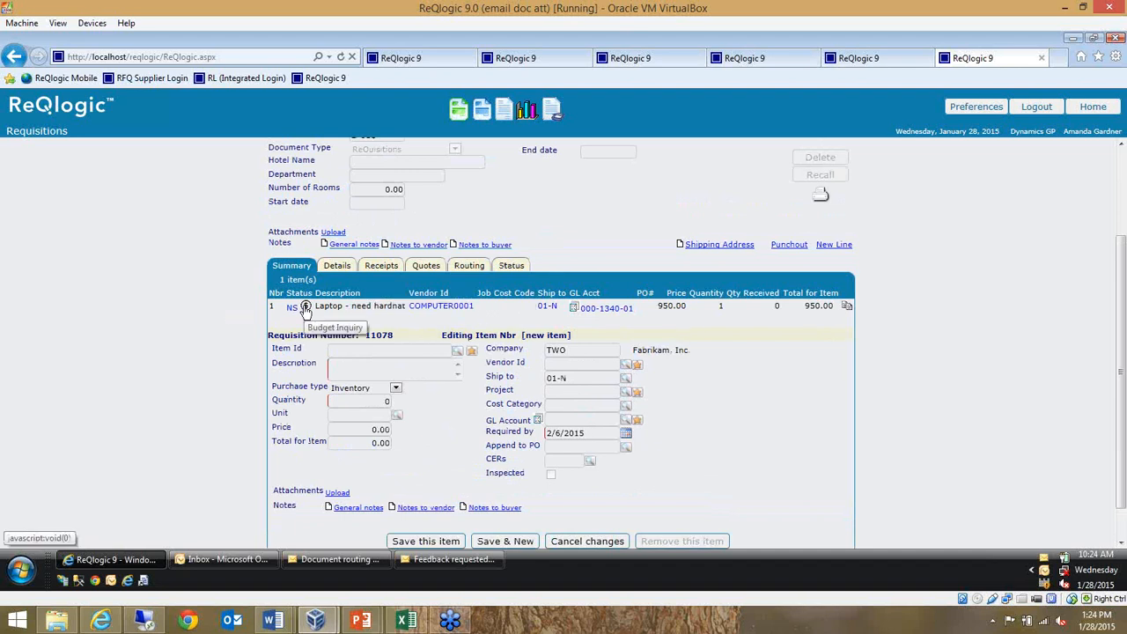
{"action": "left_click", "coordinate": [304, 307]}
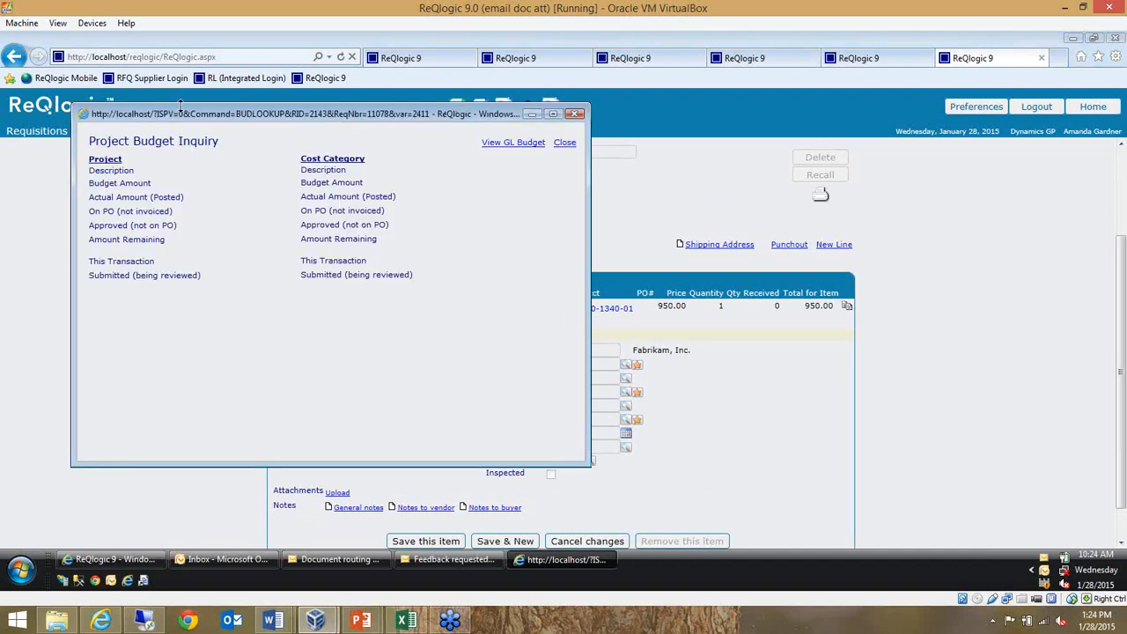
{"action": "left_click_drag", "start_coordinate": [230, 143], "coordinate": [119, 141]}
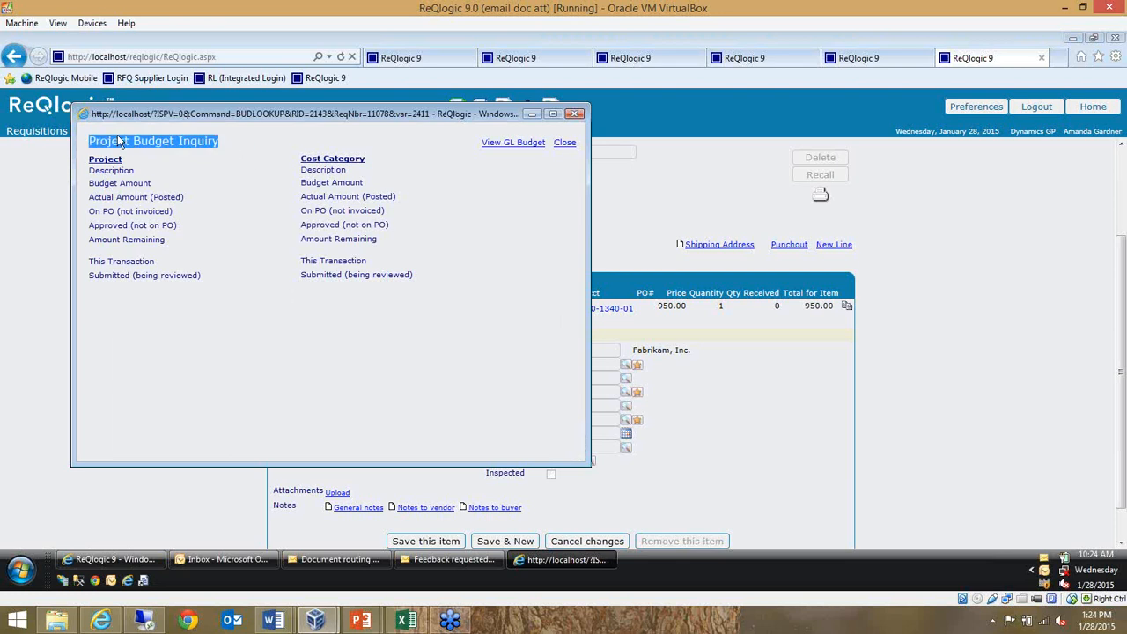
{"action": "left_click", "coordinate": [250, 324]}
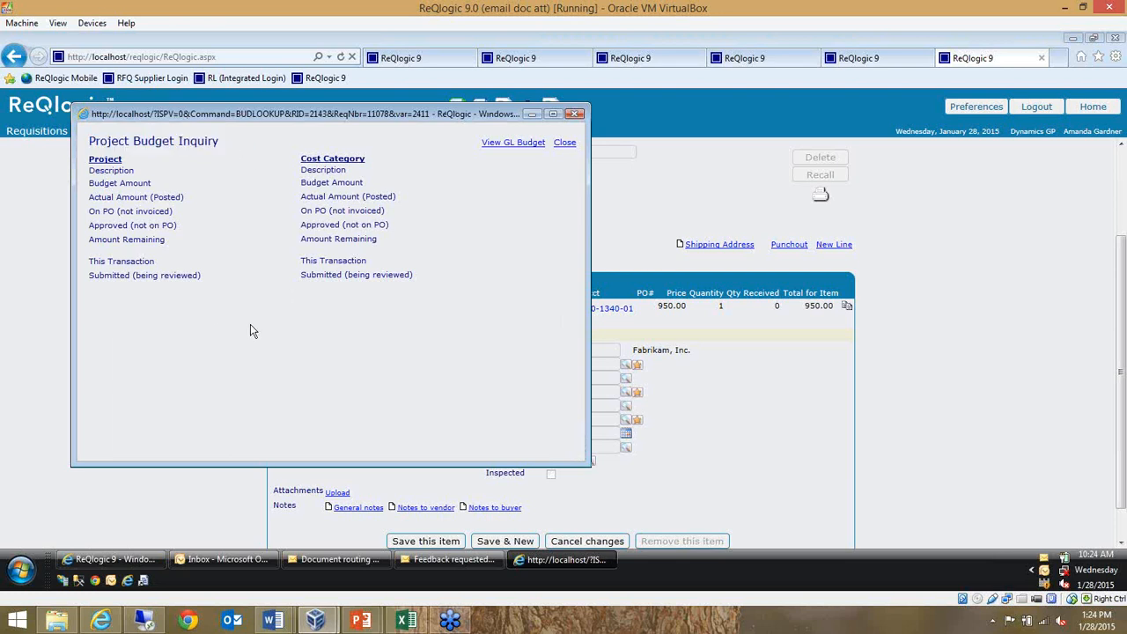
Examine the GL budget by period for the laptop line's account and close the inquiry
{"action": "left_click", "coordinate": [497, 145]}
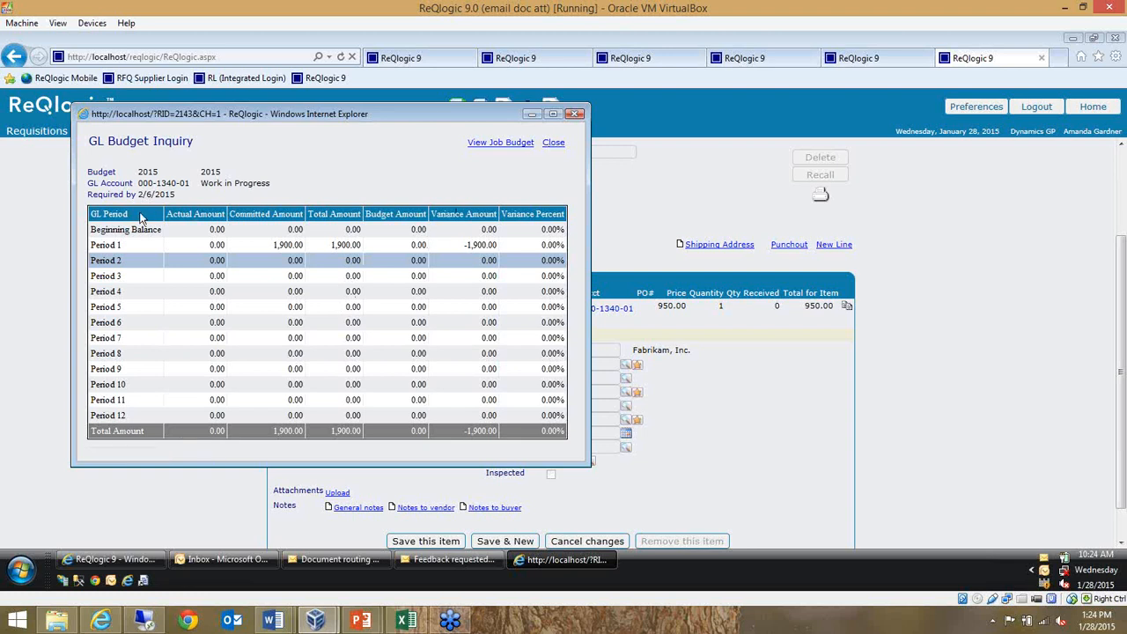
{"action": "left_click_drag", "start_coordinate": [144, 216], "coordinate": [493, 218]}
{"action": "left_click", "coordinate": [487, 175]}
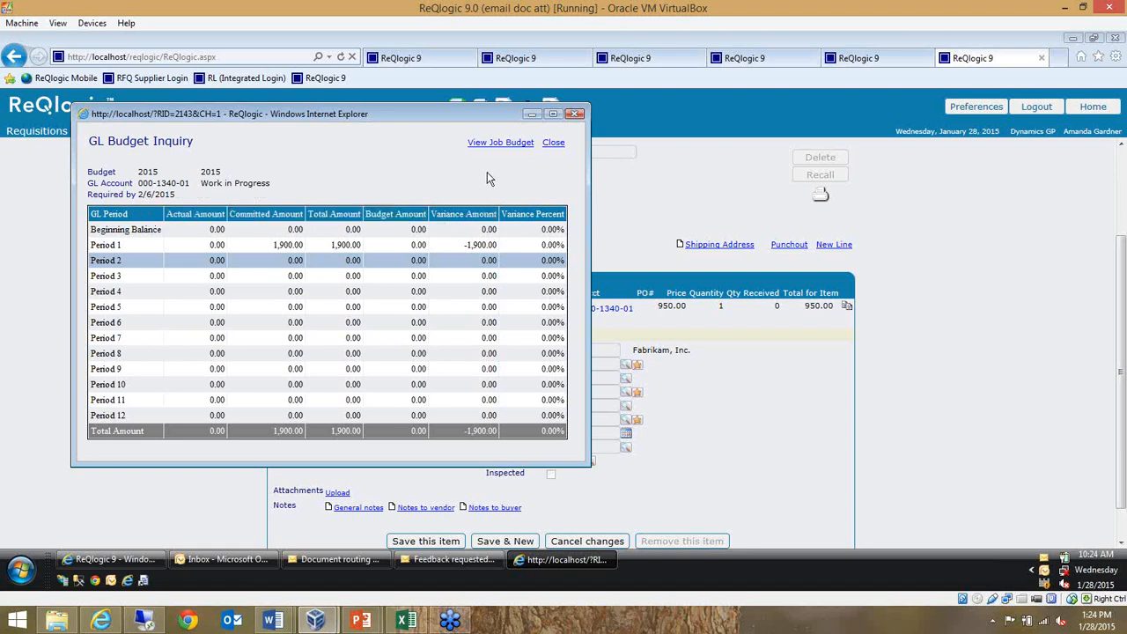
{"action": "left_click", "coordinate": [553, 142]}
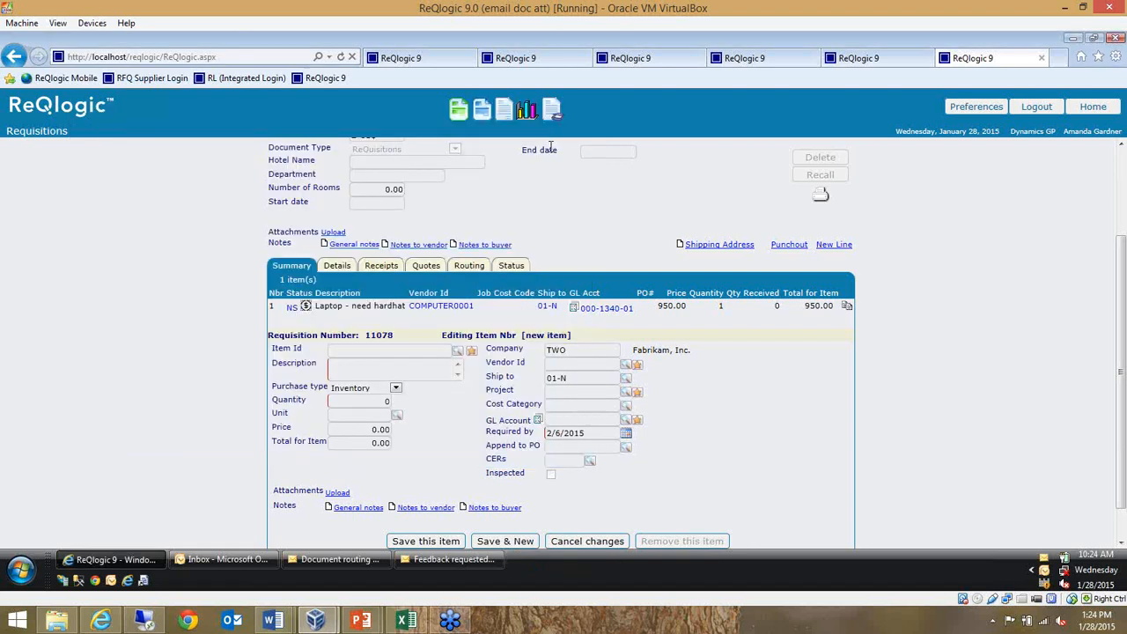
Look up the requisition items sorted by catalog and select BCARDS, Business Cards, for the new line
{"action": "left_click", "coordinate": [359, 352]}
{"action": "left_click", "coordinate": [458, 354]}
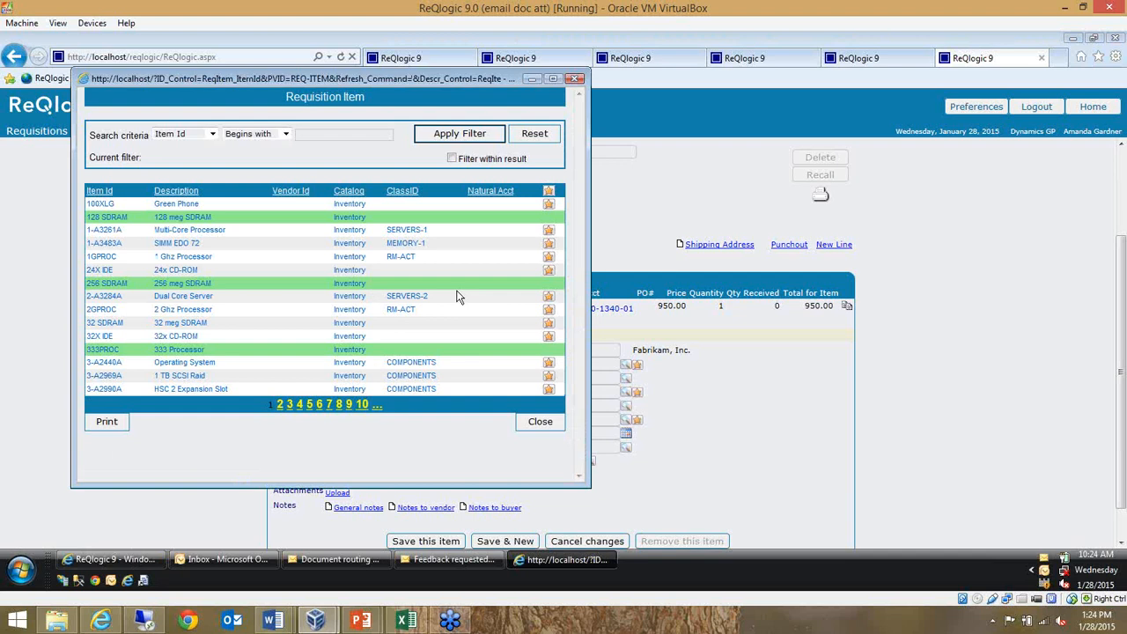
{"action": "left_click", "coordinate": [350, 192]}
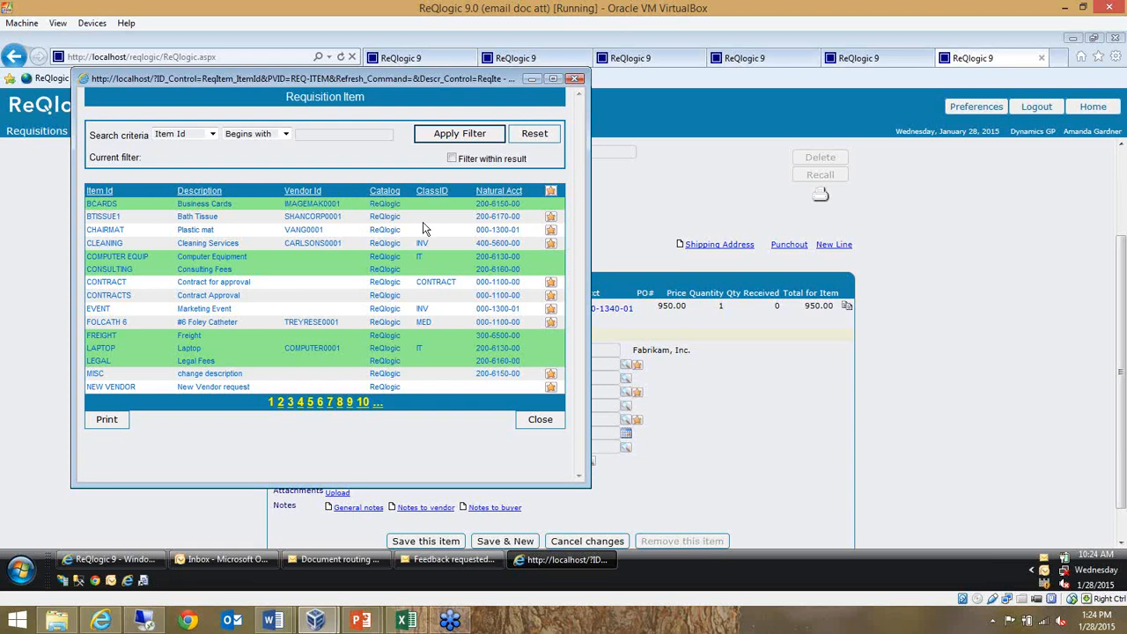
{"action": "left_click", "coordinate": [222, 205]}
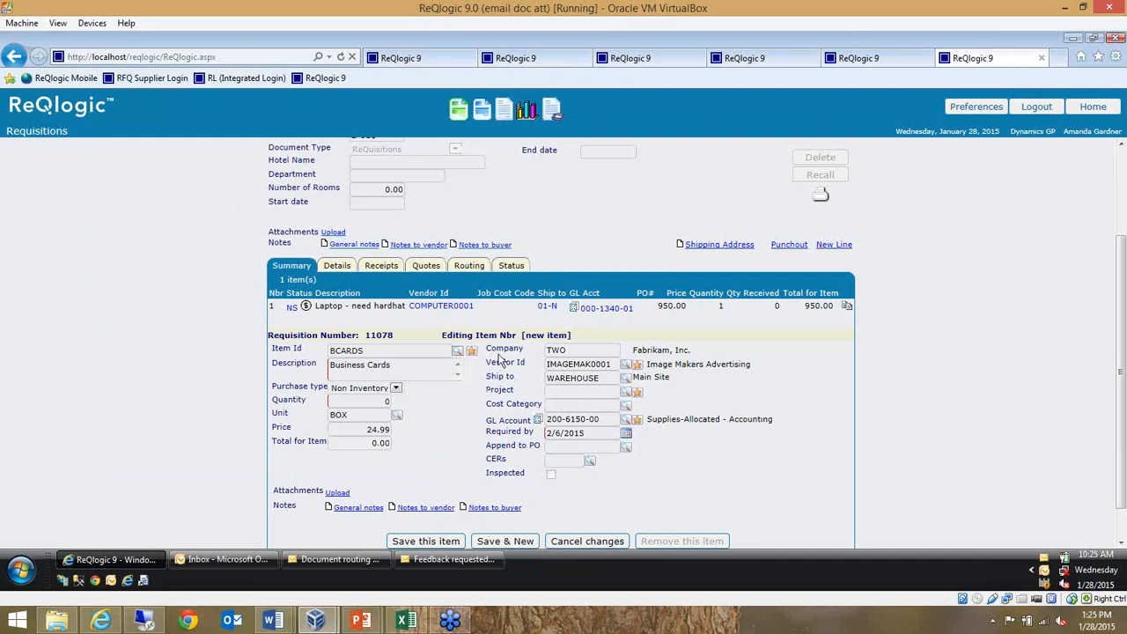
{"action": "left_click_drag", "start_coordinate": [491, 362], "coordinate": [516, 377]}
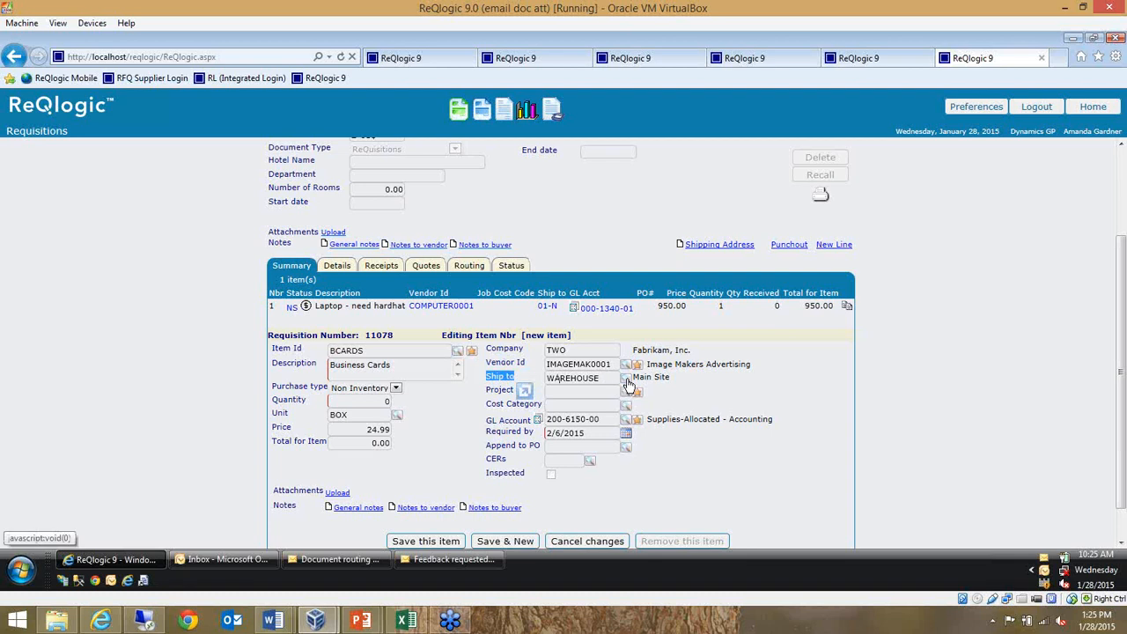
Set the Business Cards line's quantity to 4 and save the item
{"action": "left_click", "coordinate": [514, 390]}
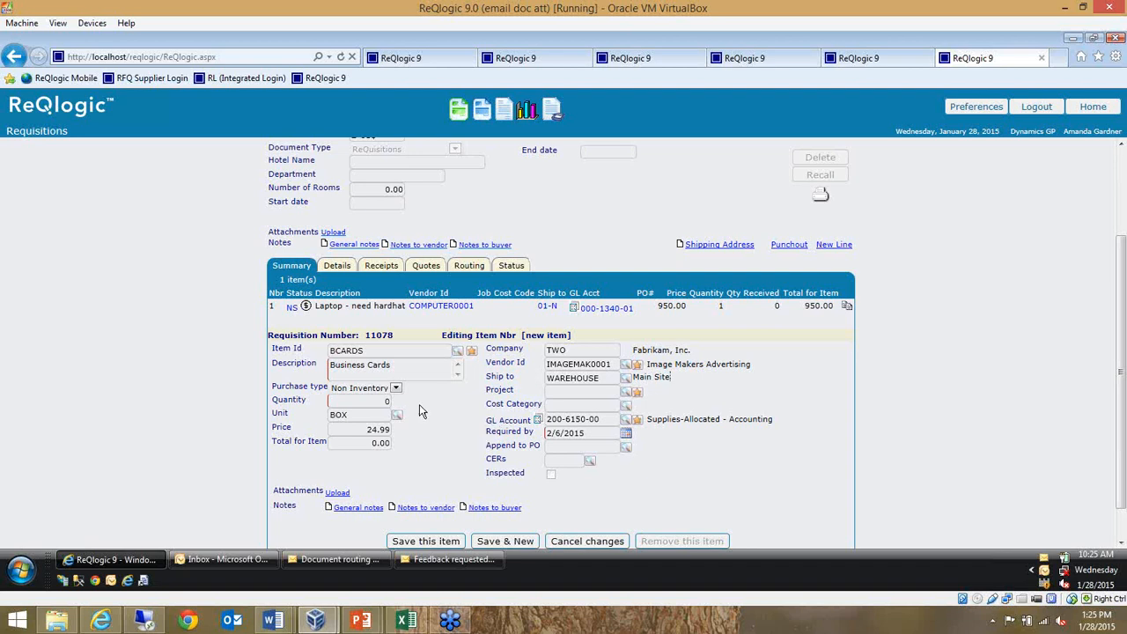
{"action": "left_click", "coordinate": [384, 401]}
{"action": "type", "text": "4"}
{"action": "scroll", "coordinate": [511, 499], "scroll_direction": "down", "scroll_amount": 1}
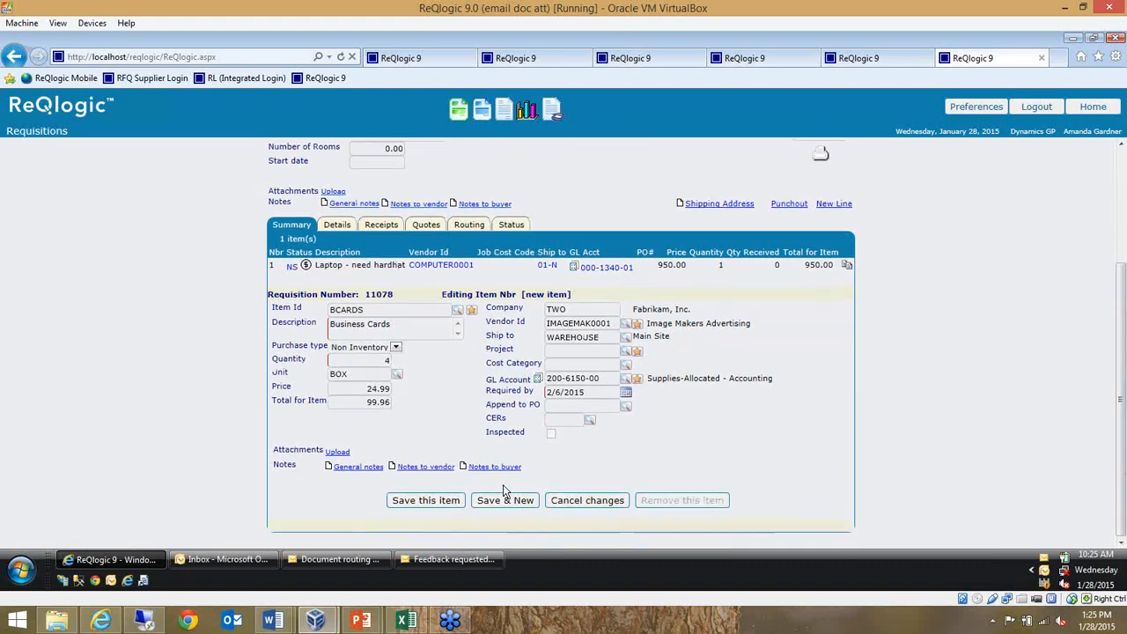
{"action": "left_click", "coordinate": [434, 505]}
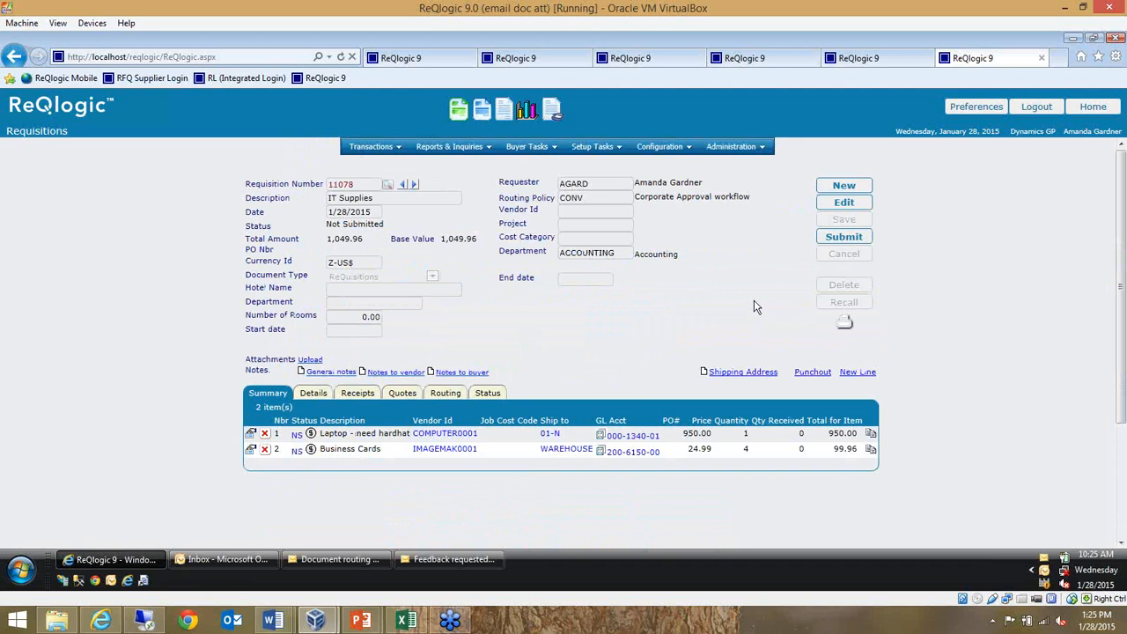
View the punchout catalogs available for the requisition, and reopen the IT Supplies requisition from the homepage
{"action": "left_click", "coordinate": [811, 375]}
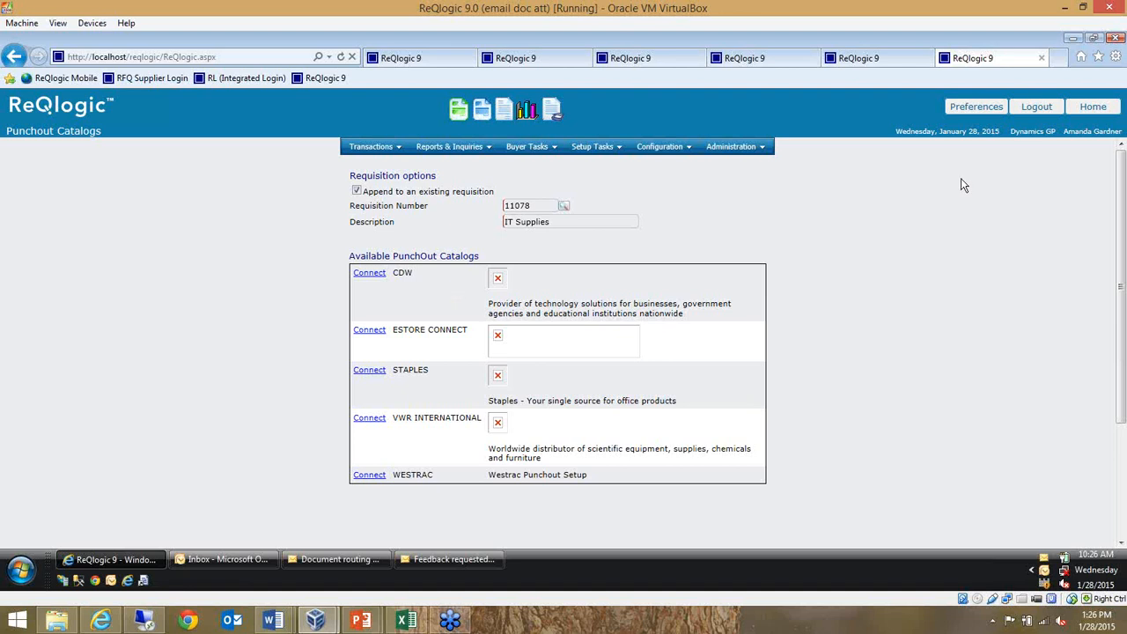
{"action": "left_click", "coordinate": [1098, 109]}
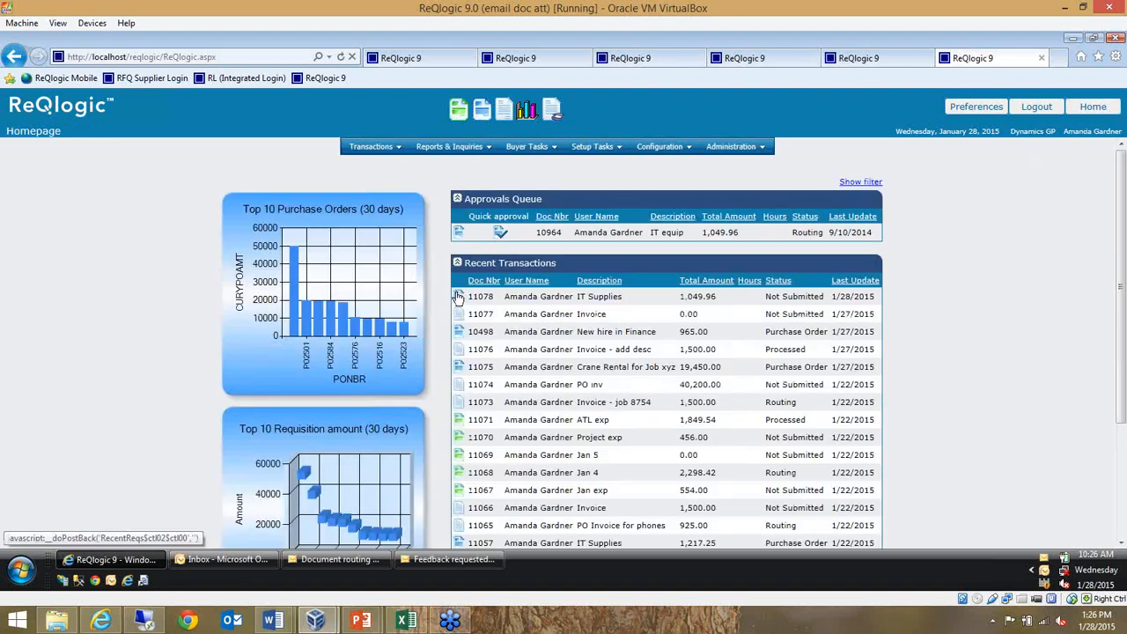
{"action": "left_click", "coordinate": [458, 297]}
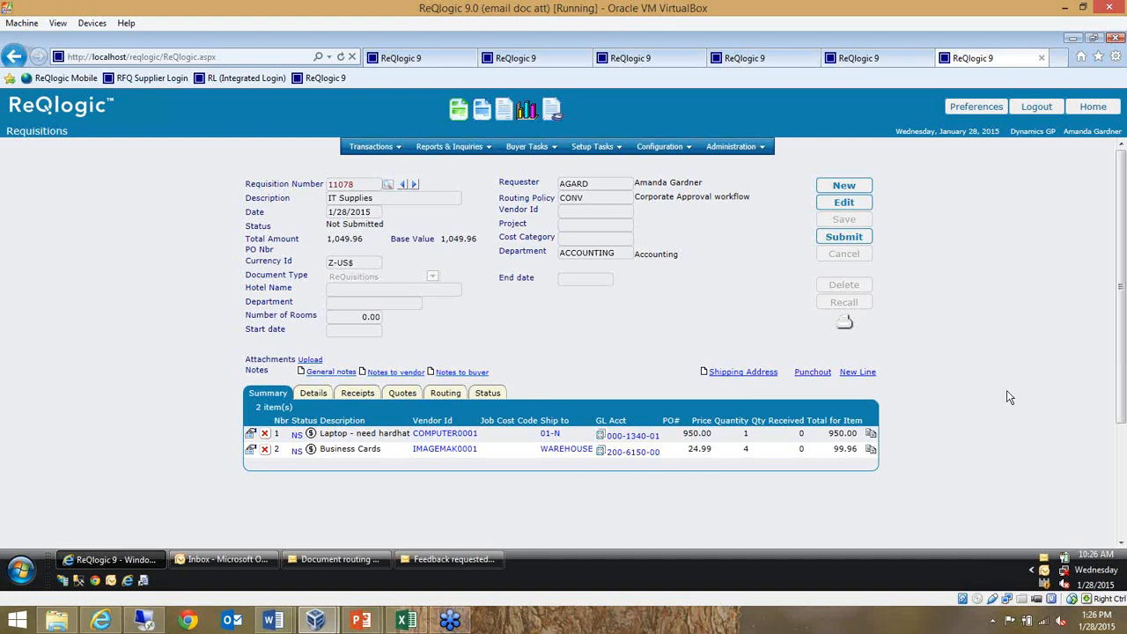
Open the CONV, Corporate Approval workflow, routing policy and bring its full list of routing steps into view
{"action": "left_click", "coordinate": [588, 146]}
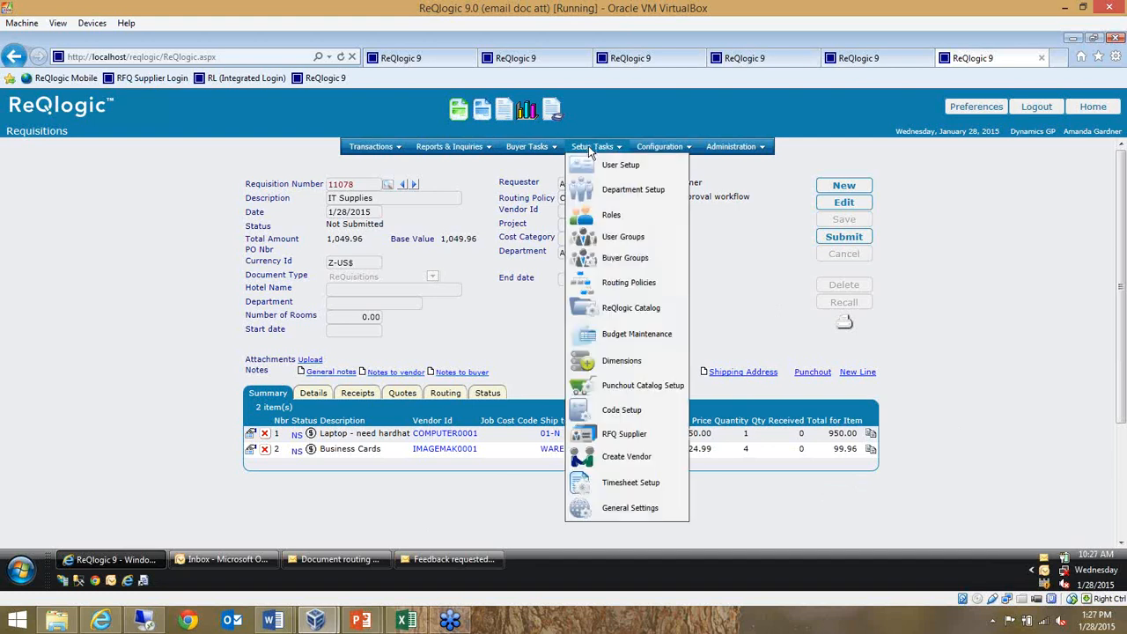
{"action": "left_click", "coordinate": [634, 284]}
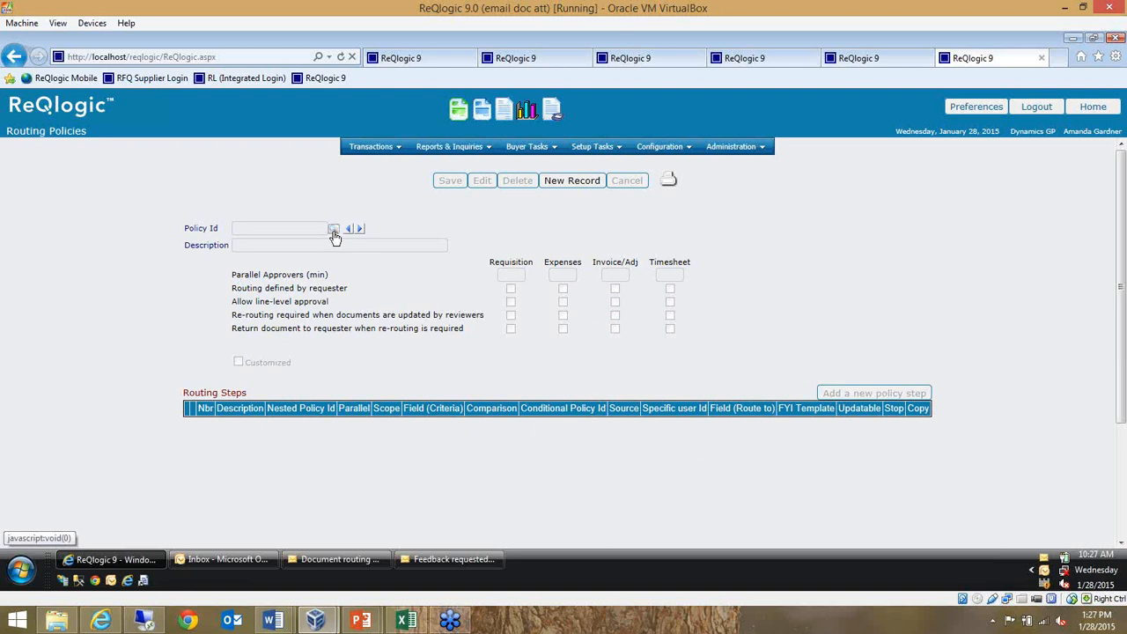
{"action": "left_click", "coordinate": [338, 234]}
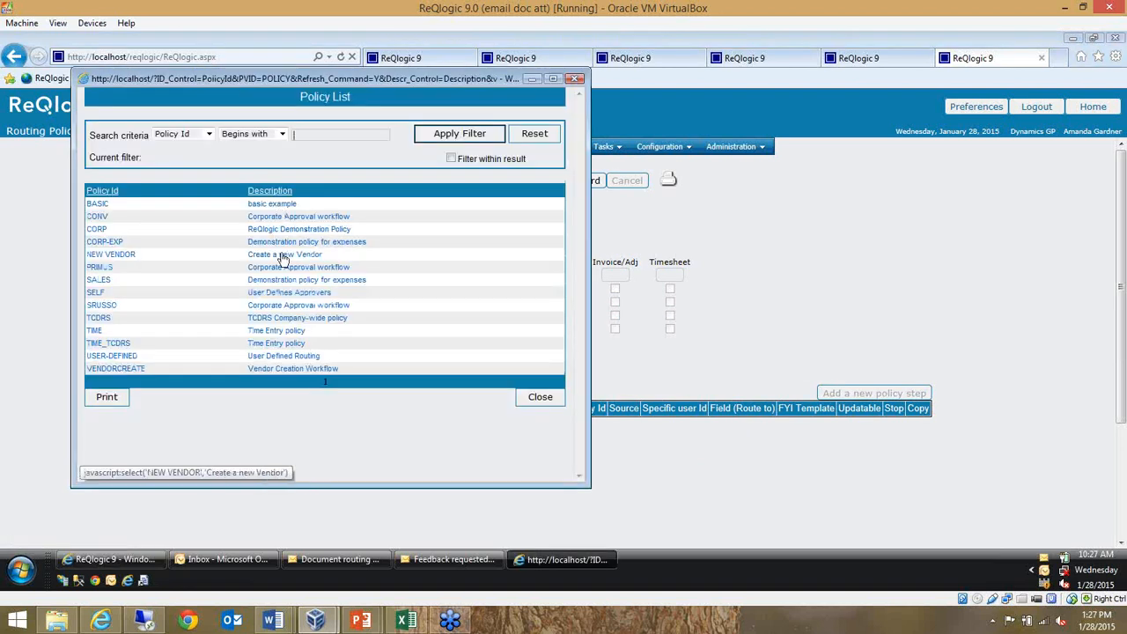
{"action": "left_click", "coordinate": [337, 218]}
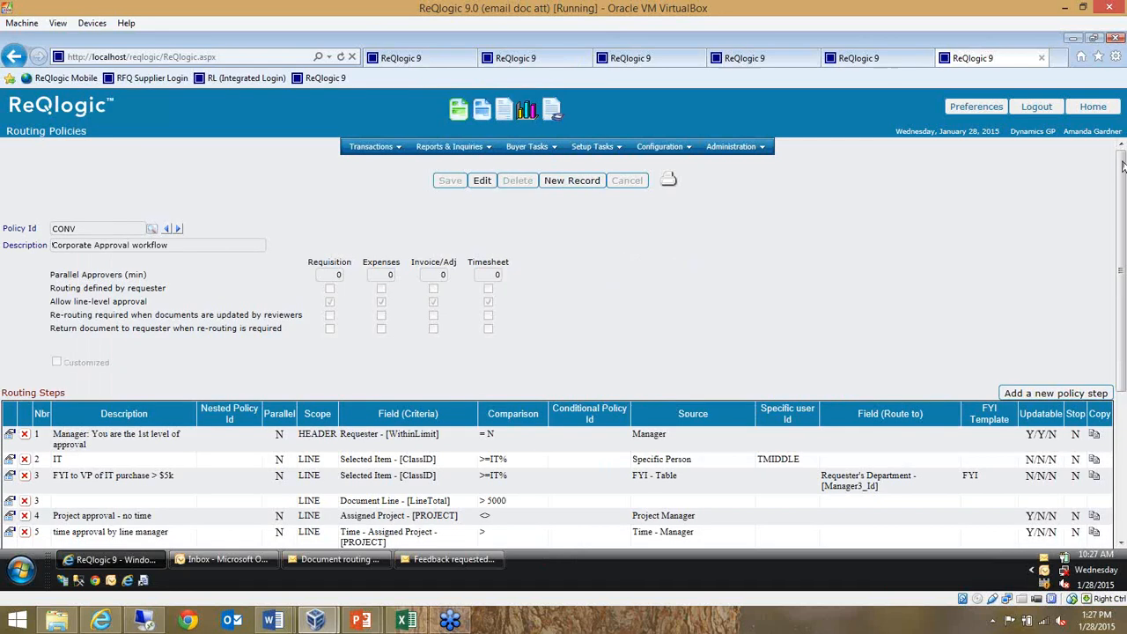
{"action": "left_click_drag", "start_coordinate": [1123, 166], "coordinate": [1123, 326]}
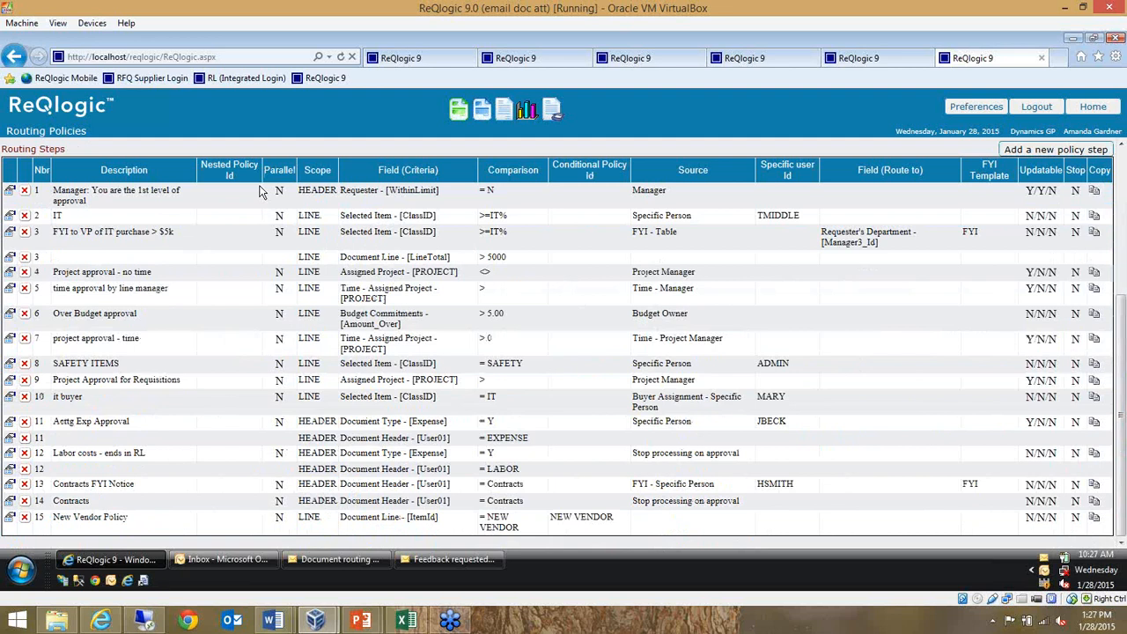
Examine the first-level manager approval rule's description, WithinLimit criteria, comparison value and routing source
{"action": "left_click_drag", "start_coordinate": [264, 188], "coordinate": [407, 187]}
{"action": "left_click_drag", "start_coordinate": [632, 192], "coordinate": [673, 196]}
{"action": "left_click", "coordinate": [112, 208]}
{"action": "left_click_drag", "start_coordinate": [86, 202], "coordinate": [145, 194]}
{"action": "left_click", "coordinate": [154, 197]}
{"action": "left_click_drag", "start_coordinate": [341, 190], "coordinate": [439, 196]}
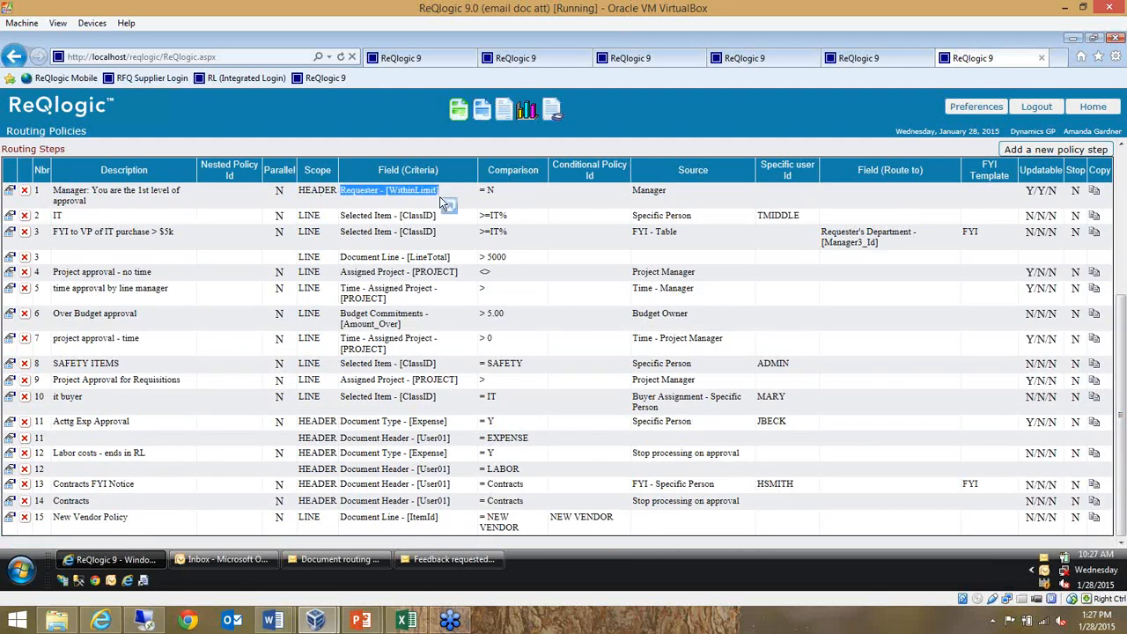
{"action": "left_click", "coordinate": [504, 199]}
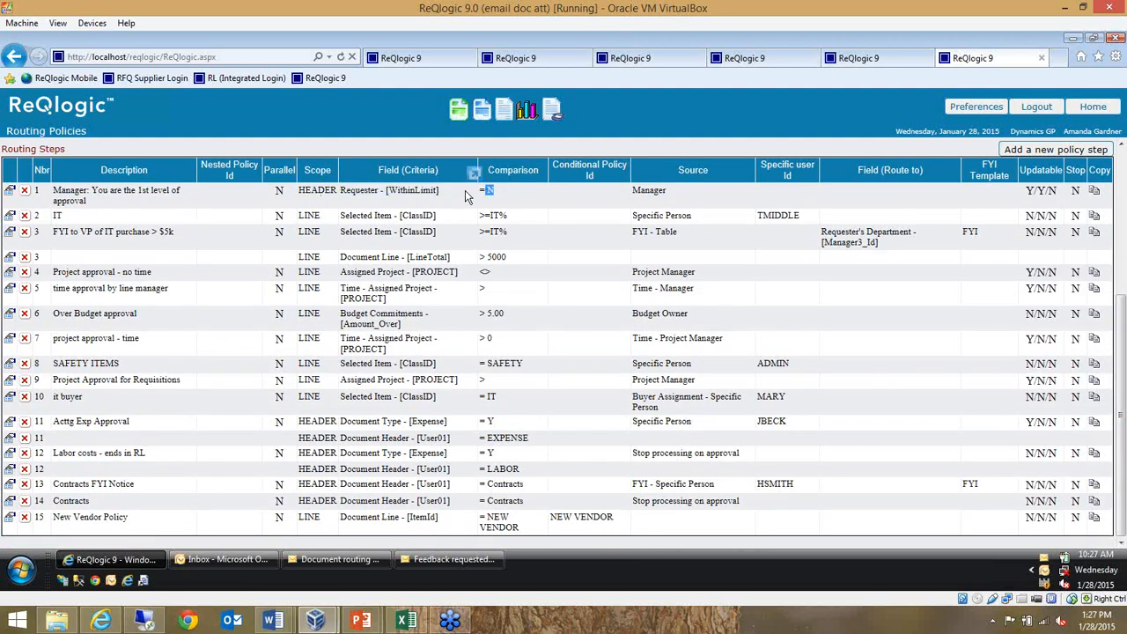
{"action": "left_click_drag", "start_coordinate": [449, 198], "coordinate": [388, 199]}
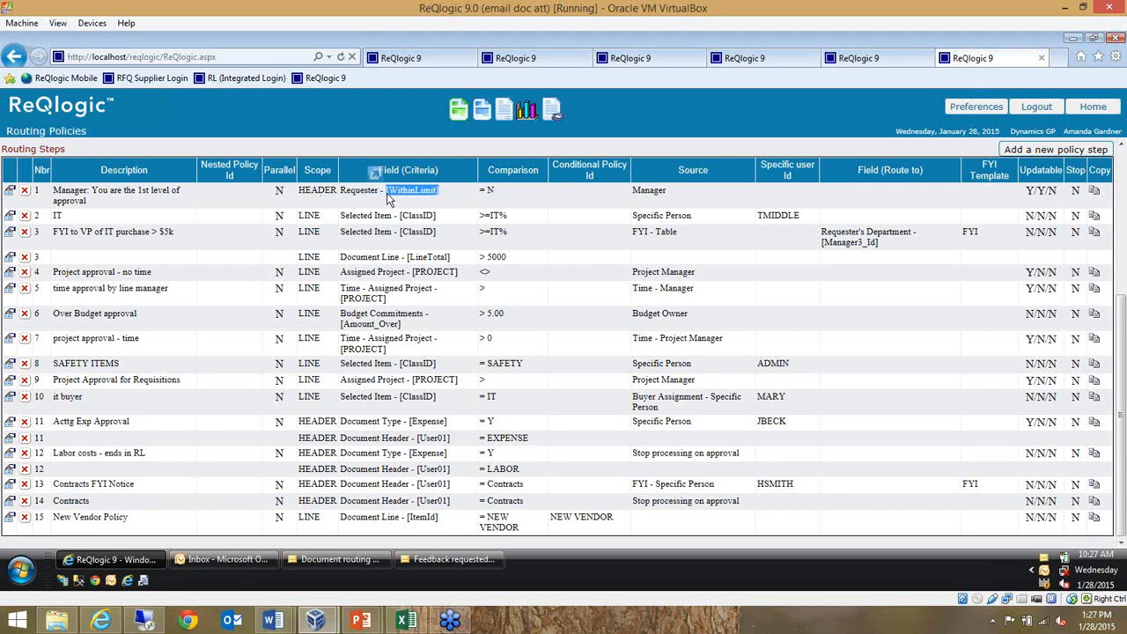
{"action": "left_click", "coordinate": [431, 199]}
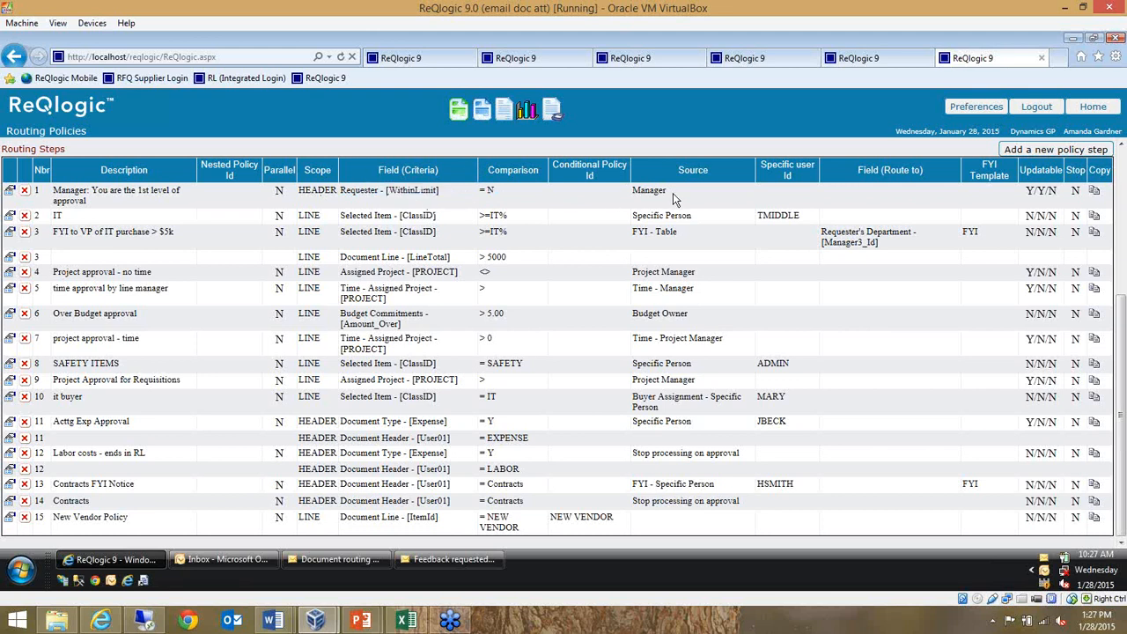
{"action": "left_click_drag", "start_coordinate": [677, 194], "coordinate": [638, 202]}
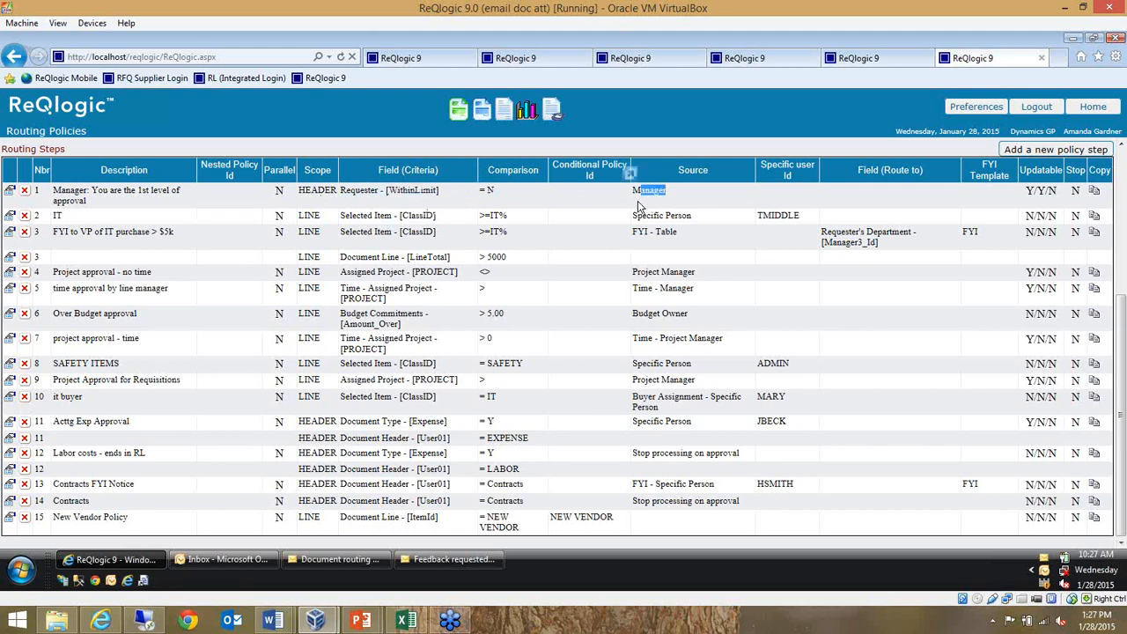
{"action": "left_click", "coordinate": [590, 204]}
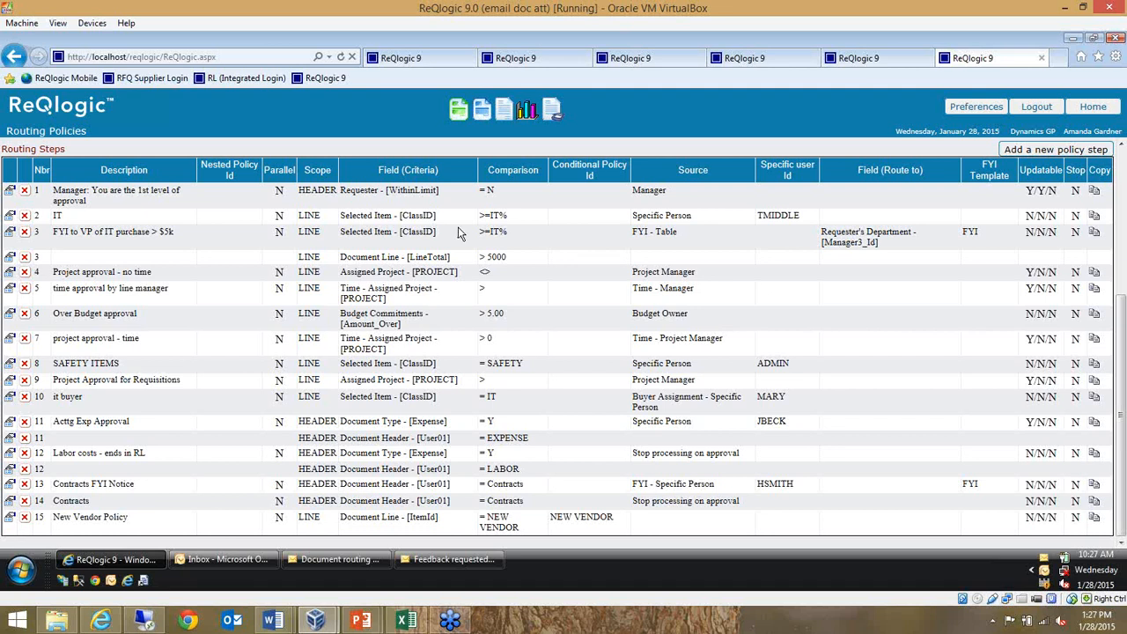
Review the policy's IT, VP notification, project, over budget, IT buyer and contracts notice routing rules
{"action": "left_click_drag", "start_coordinate": [395, 214], "coordinate": [798, 218]}
{"action": "mouse_move", "coordinate": [72, 234]}
{"action": "left_mouse_down"}
{"action": "mouse_move", "coordinate": [166, 234]}
{"action": "mouse_move", "coordinate": [68, 234]}
{"action": "left_mouse_up"}
{"action": "left_click", "coordinate": [124, 234]}
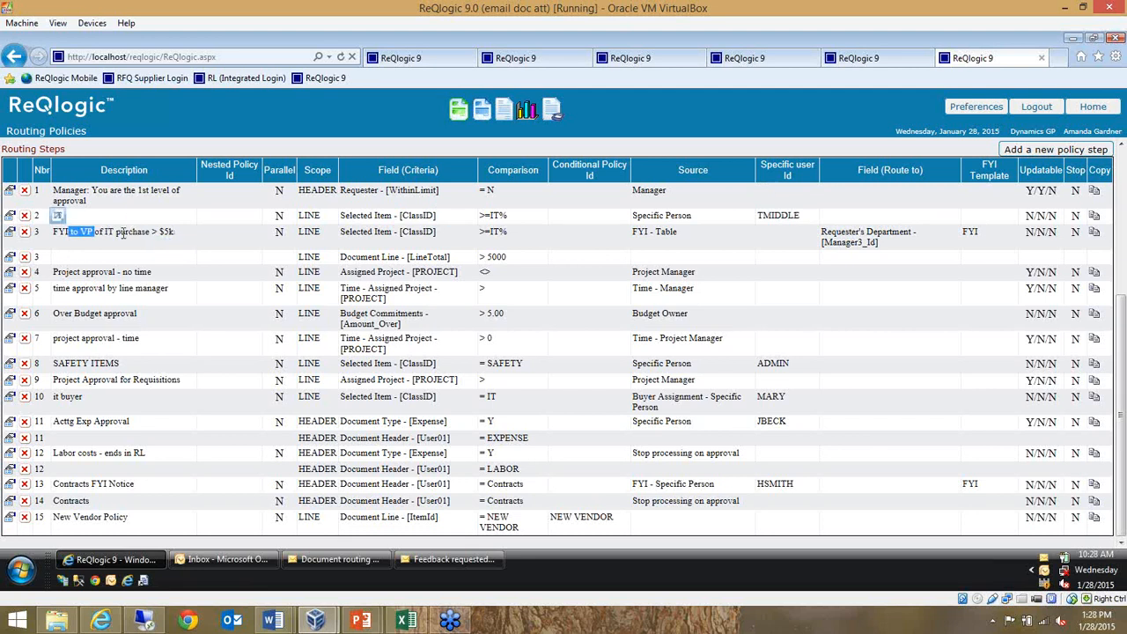
{"action": "left_click_drag", "start_coordinate": [176, 234], "coordinate": [68, 234]}
{"action": "left_click_drag", "start_coordinate": [84, 272], "coordinate": [131, 269]}
{"action": "left_click_drag", "start_coordinate": [55, 313], "coordinate": [131, 313]}
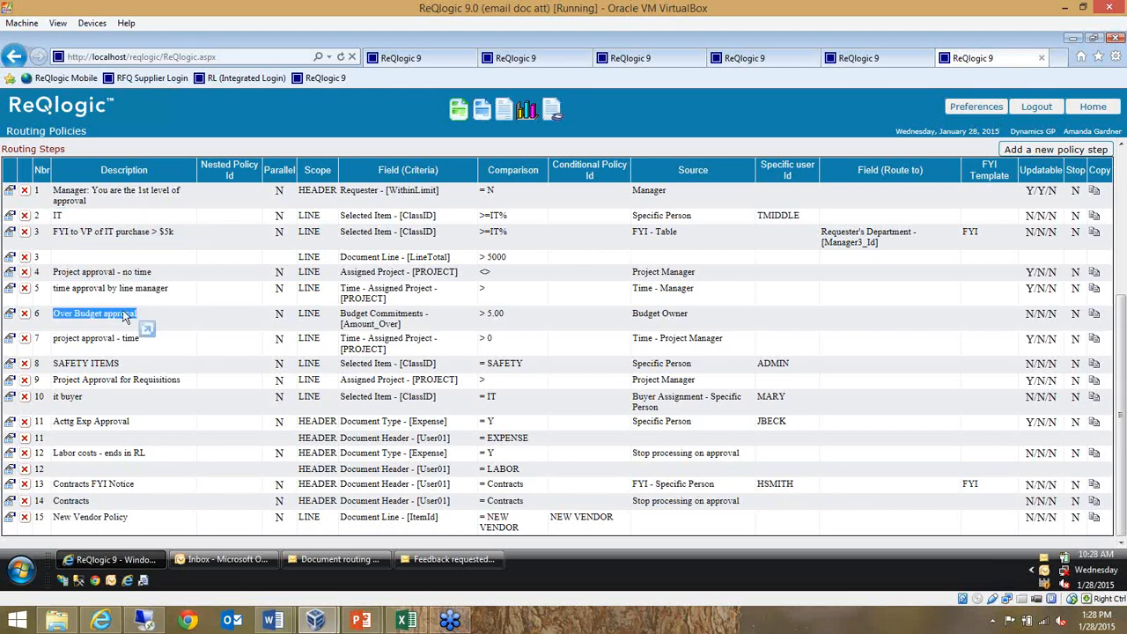
{"action": "left_click_drag", "start_coordinate": [84, 398], "coordinate": [71, 398]}
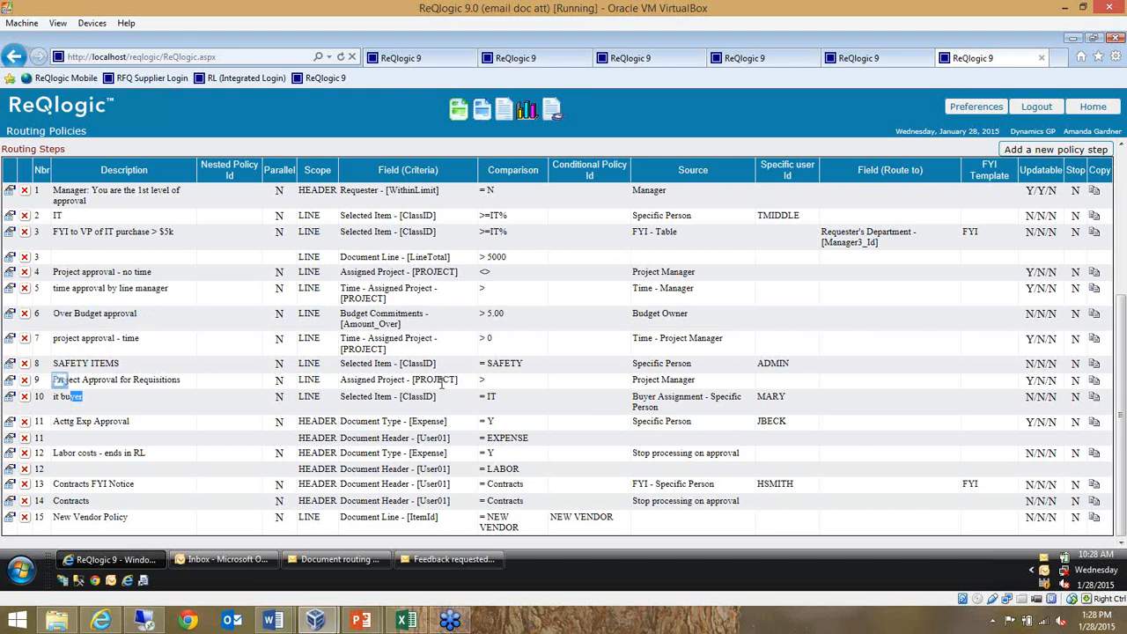
{"action": "left_click_drag", "start_coordinate": [137, 483], "coordinate": [101, 483]}
{"action": "left_click", "coordinate": [443, 368]}
Switch to the Outlook inbox, read one of today's document review reminder emails and close it
{"action": "left_click", "coordinate": [228, 560]}
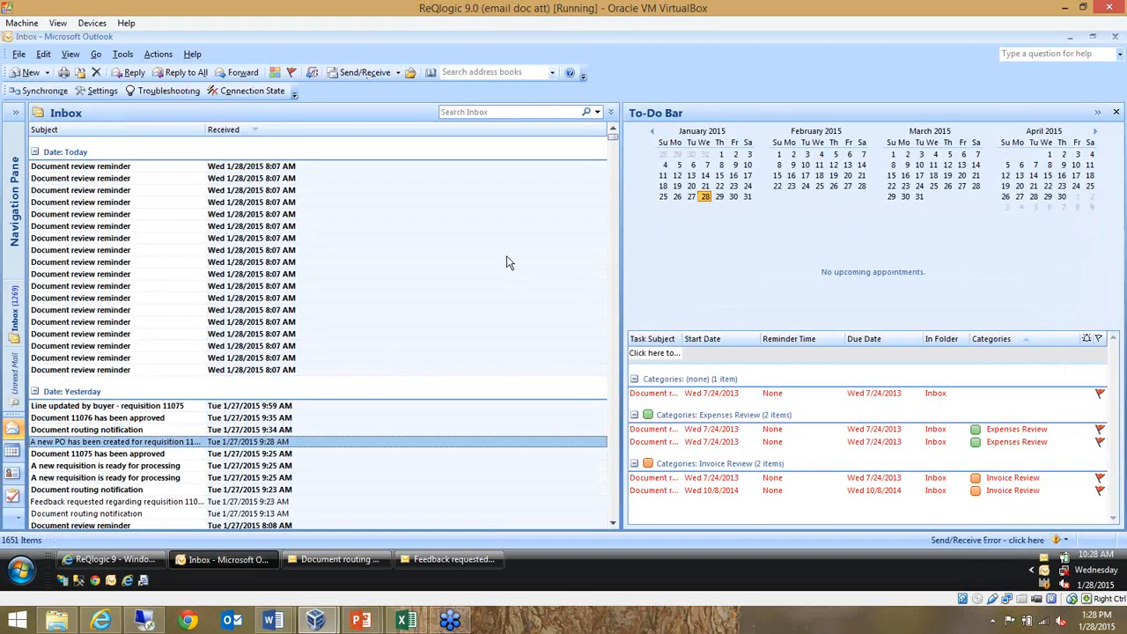
{"action": "left_click", "coordinate": [71, 191]}
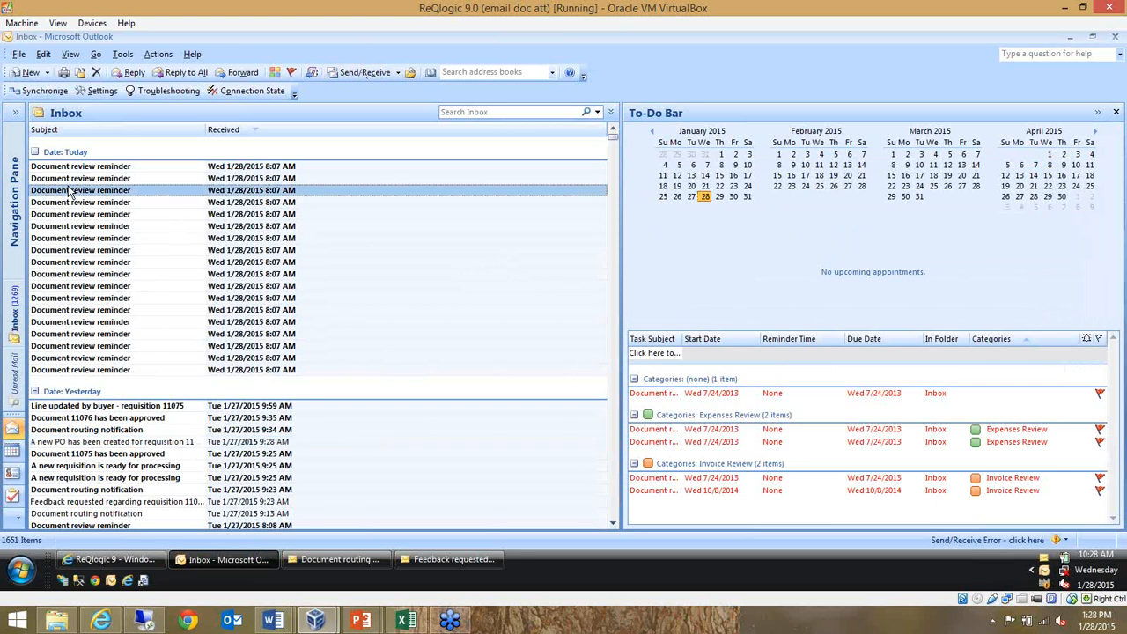
{"action": "double_click", "coordinate": [71, 191]}
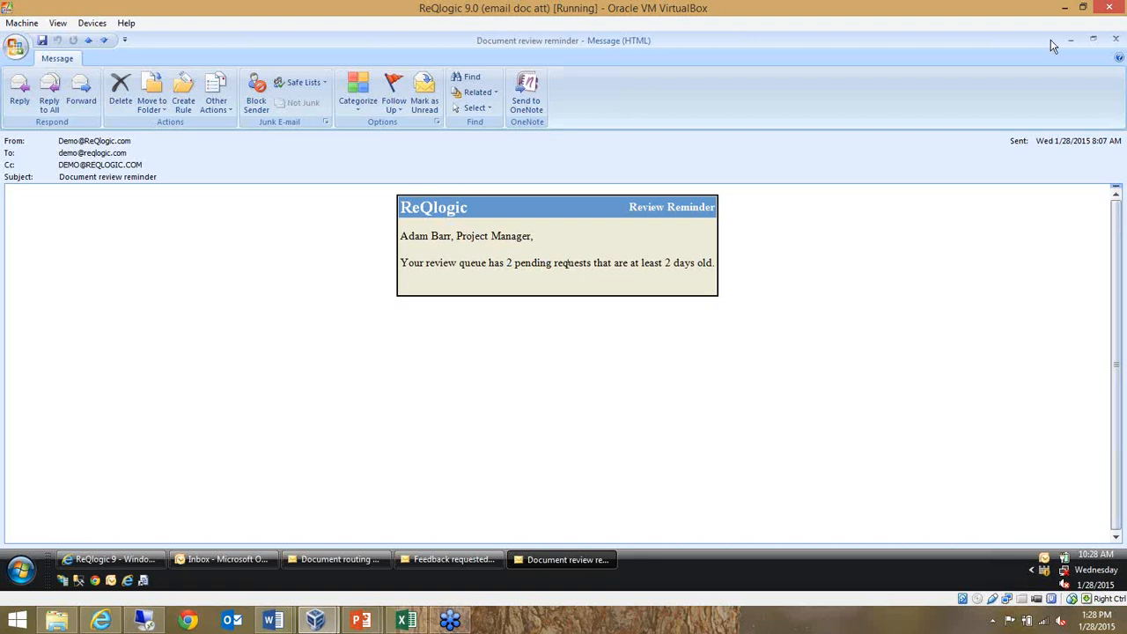
{"action": "left_click", "coordinate": [1115, 39]}
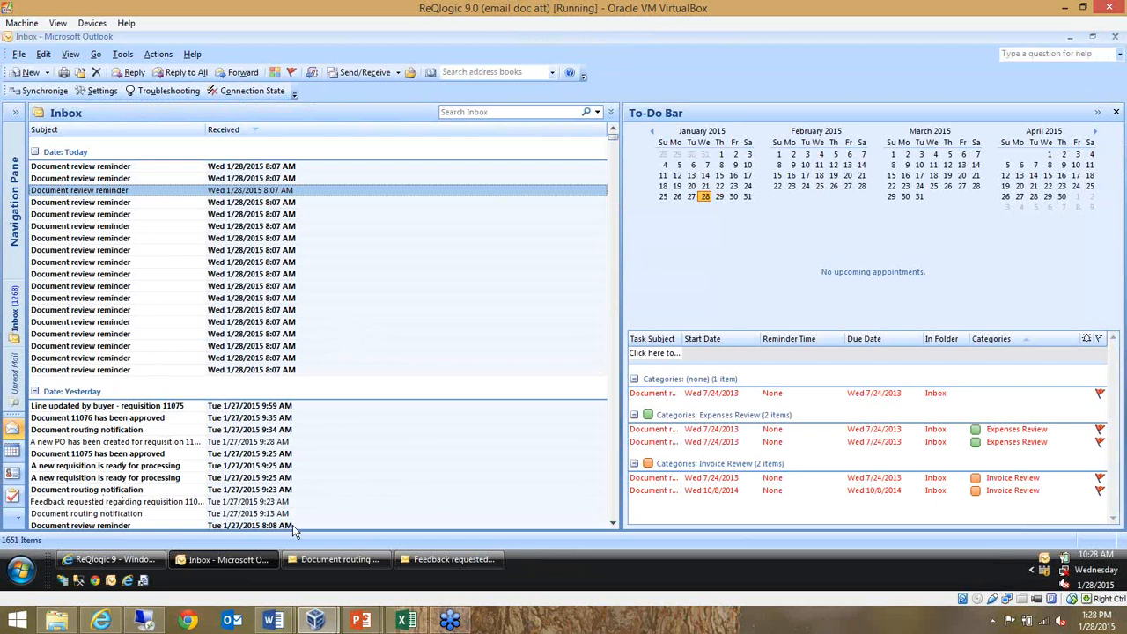
Open the Invoice Review routing notification from the task list and examine its document information, routing rule, attachment and review actions
{"action": "double_click", "coordinate": [714, 478]}
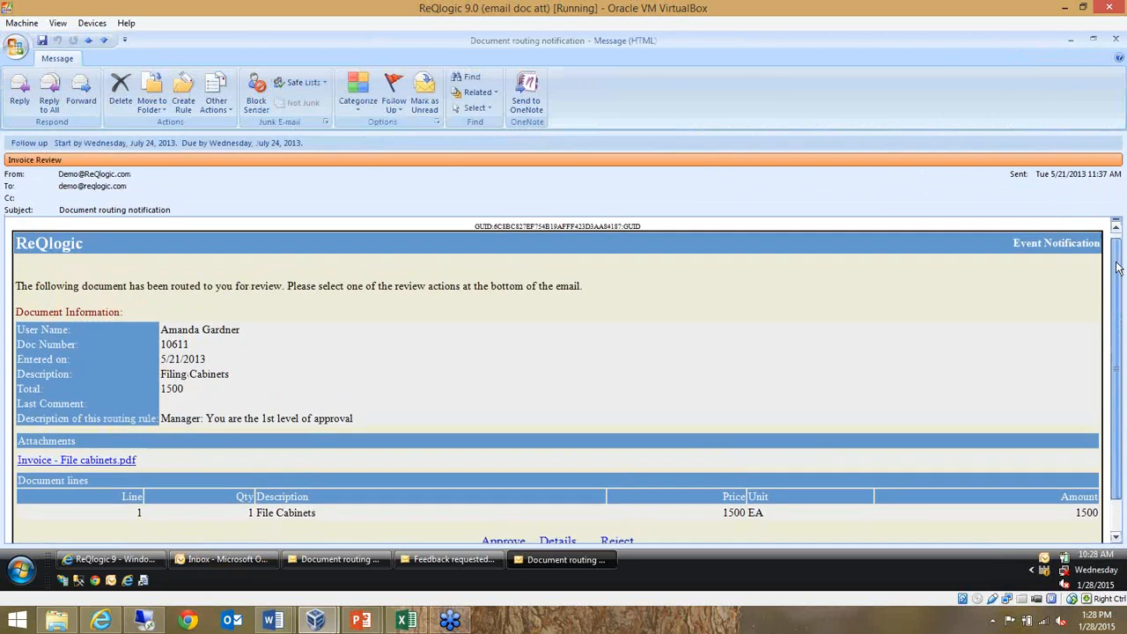
{"action": "left_click_drag", "start_coordinate": [1120, 277], "coordinate": [1120, 280]}
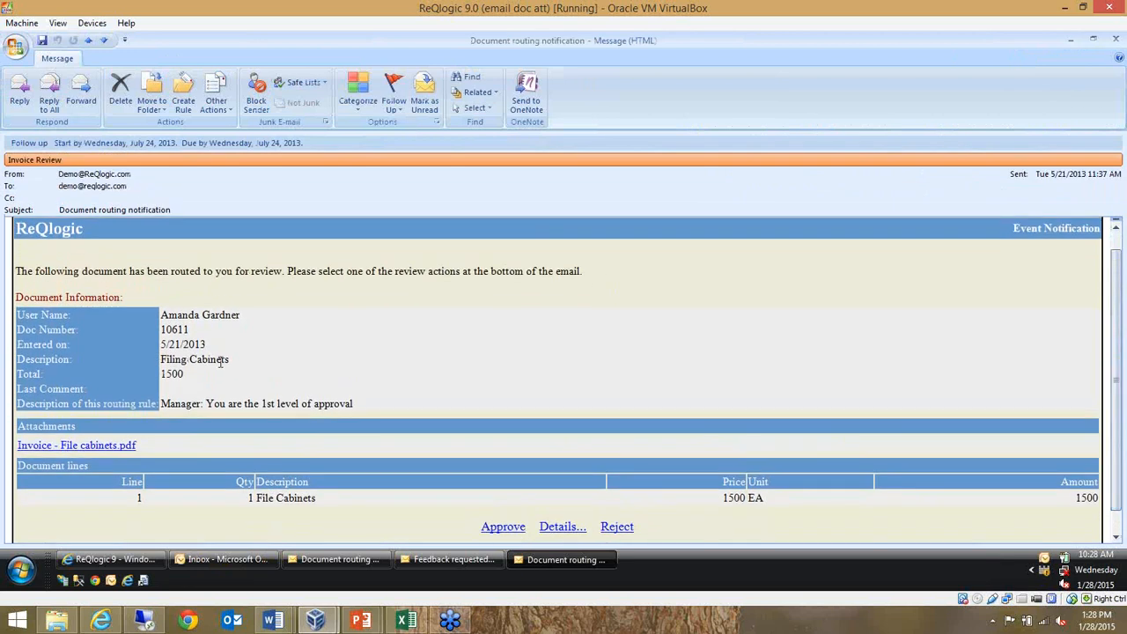
{"action": "left_click_drag", "start_coordinate": [208, 359], "coordinate": [189, 303]}
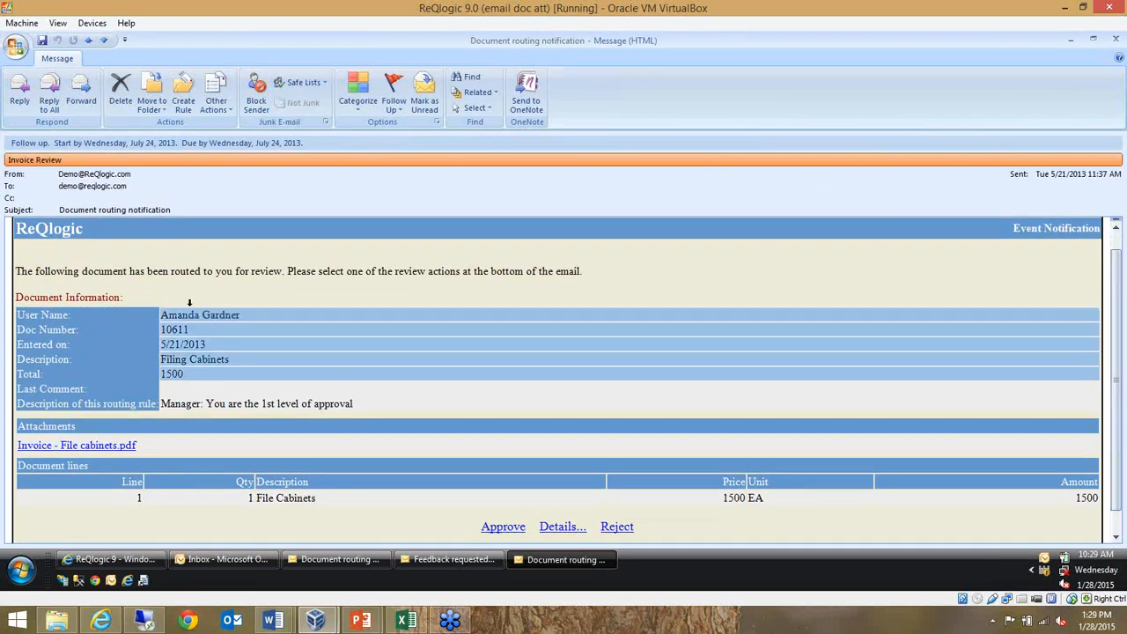
{"action": "left_click", "coordinate": [222, 356]}
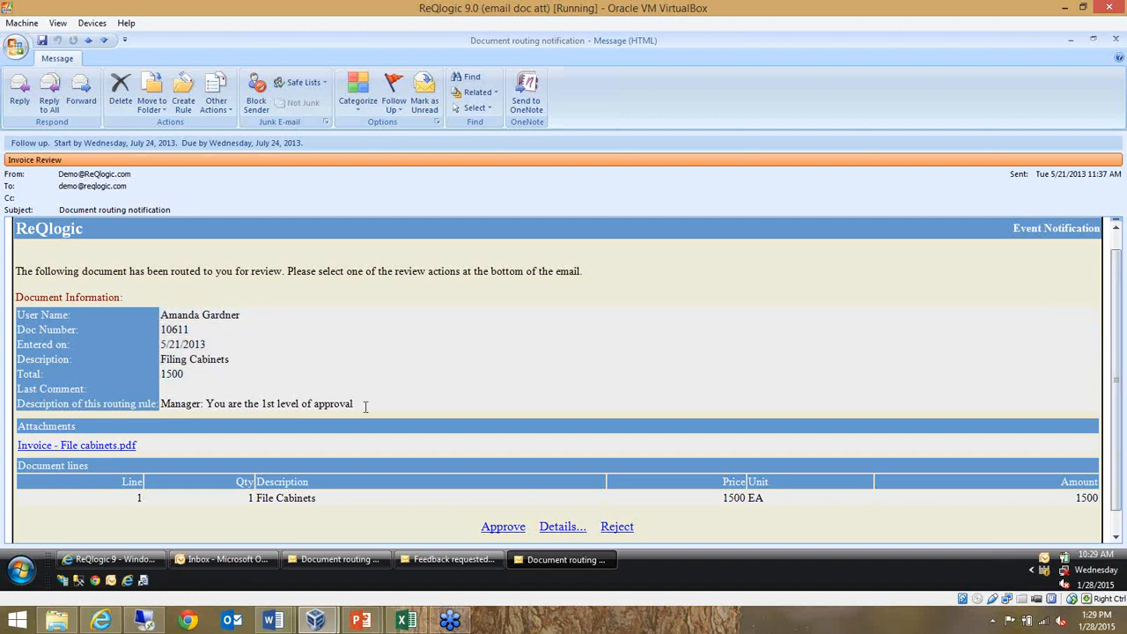
{"action": "left_click_drag", "start_coordinate": [364, 403], "coordinate": [201, 398]}
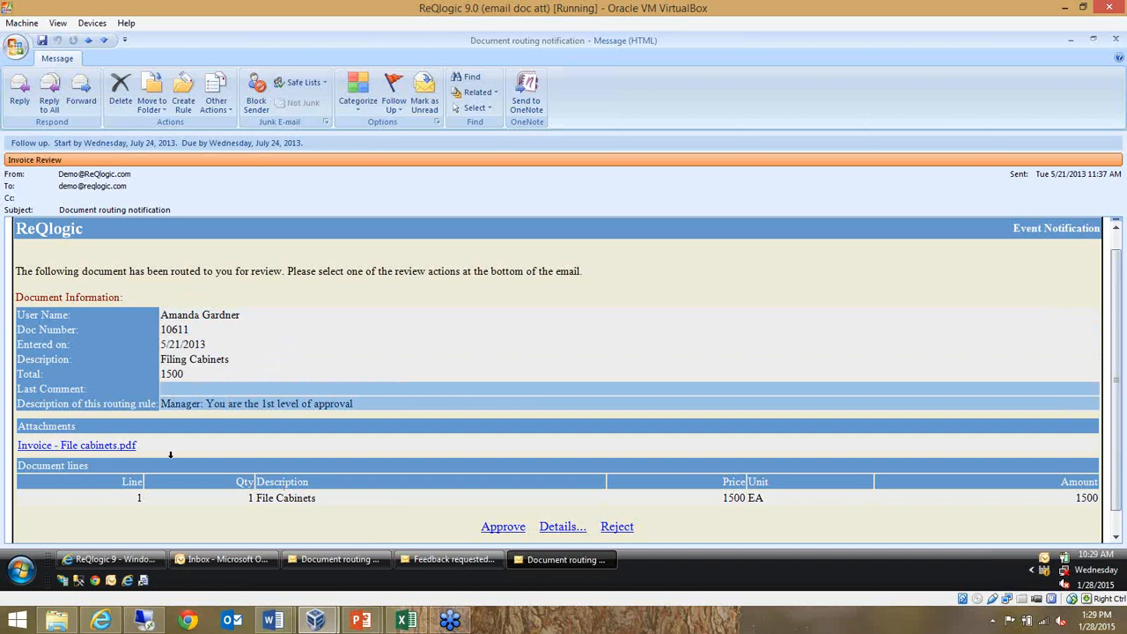
{"action": "scroll", "coordinate": [1119, 298], "scroll_direction": "down", "scroll_amount": 2}
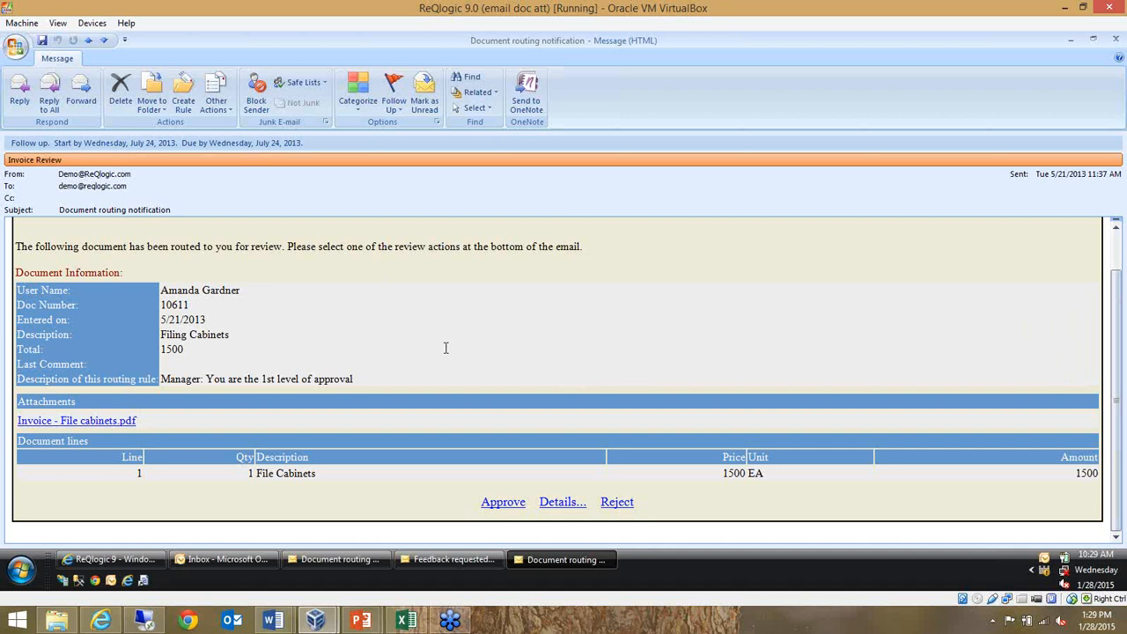
Switch back to ReQlogic and load Invoice.pdf from the desktop into Scan Invoices
{"action": "left_click", "coordinate": [135, 561]}
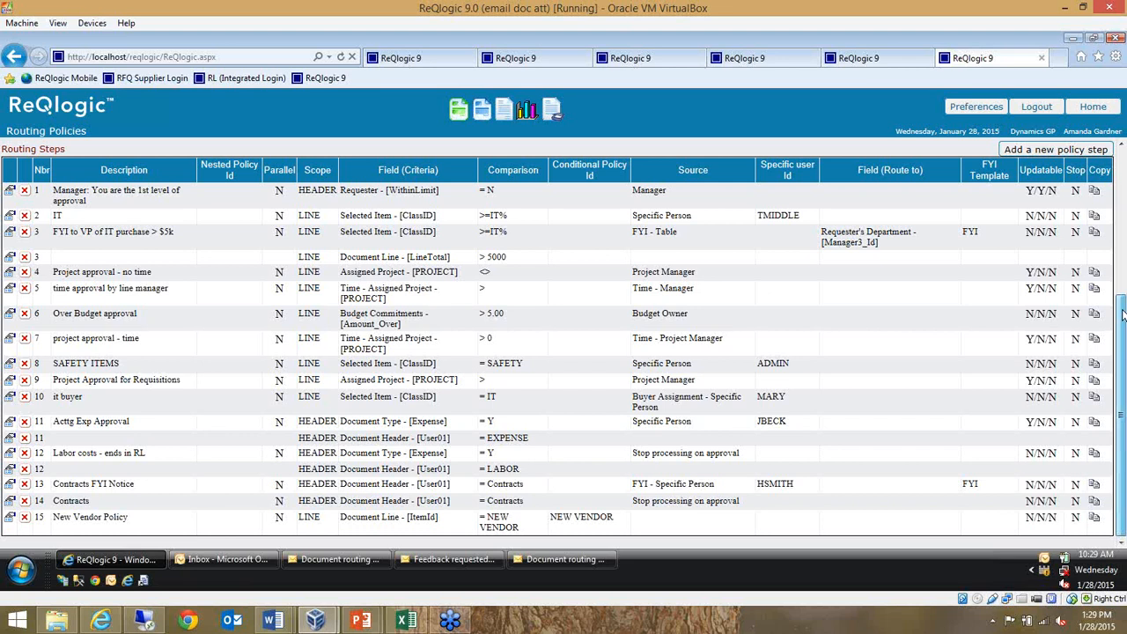
{"action": "left_click_drag", "start_coordinate": [1122, 315], "coordinate": [1120, 172]}
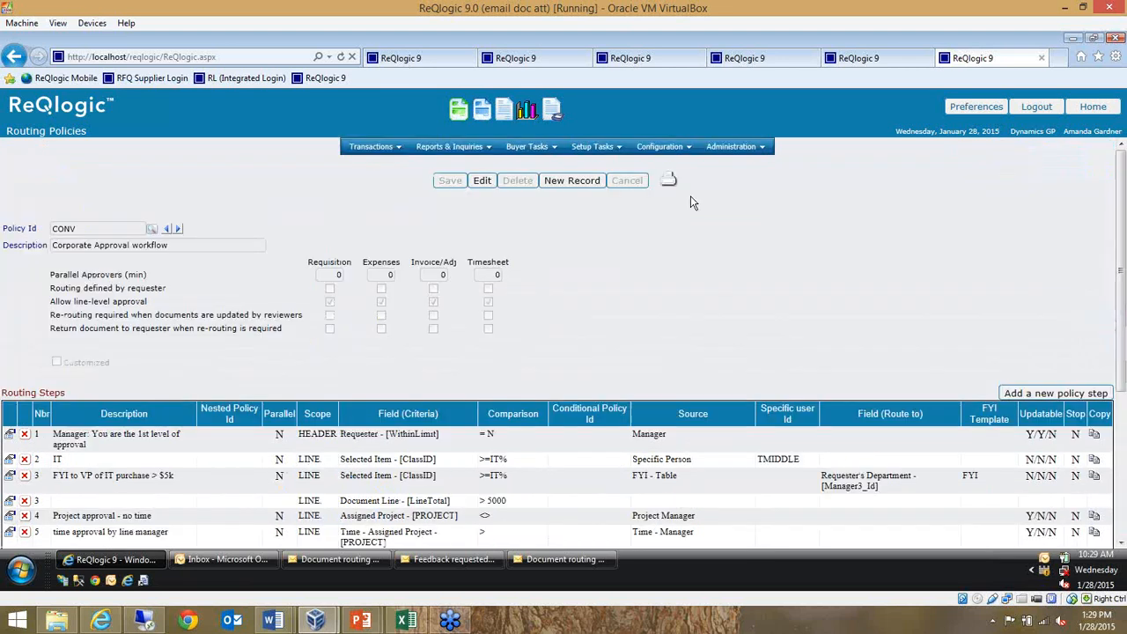
{"action": "mouse_move", "coordinate": [382, 148]}
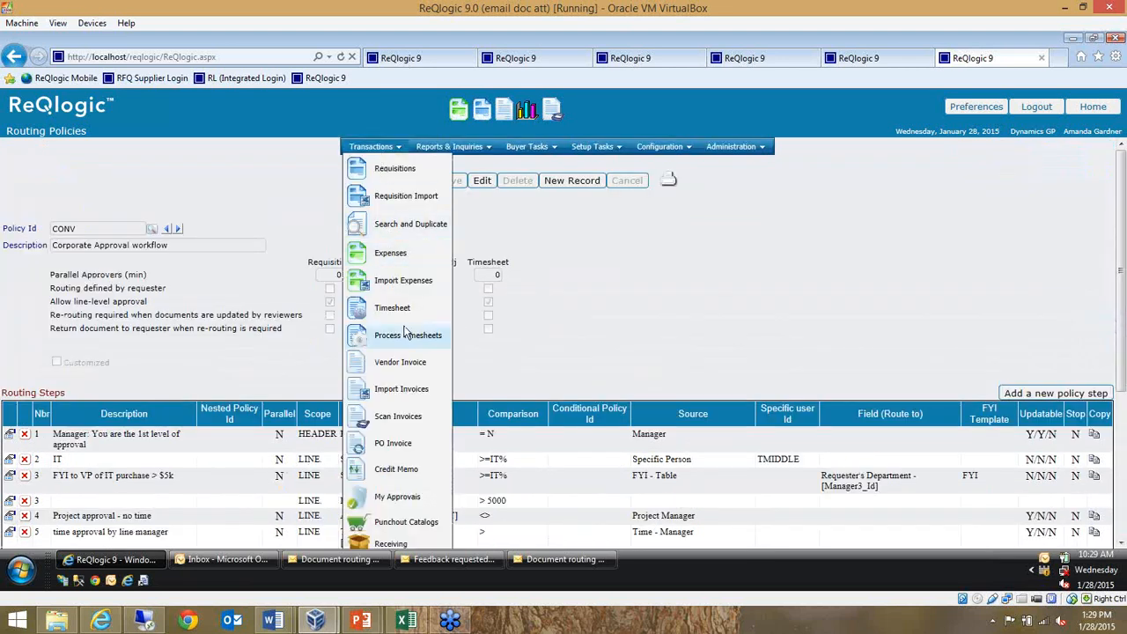
{"action": "left_click", "coordinate": [401, 418]}
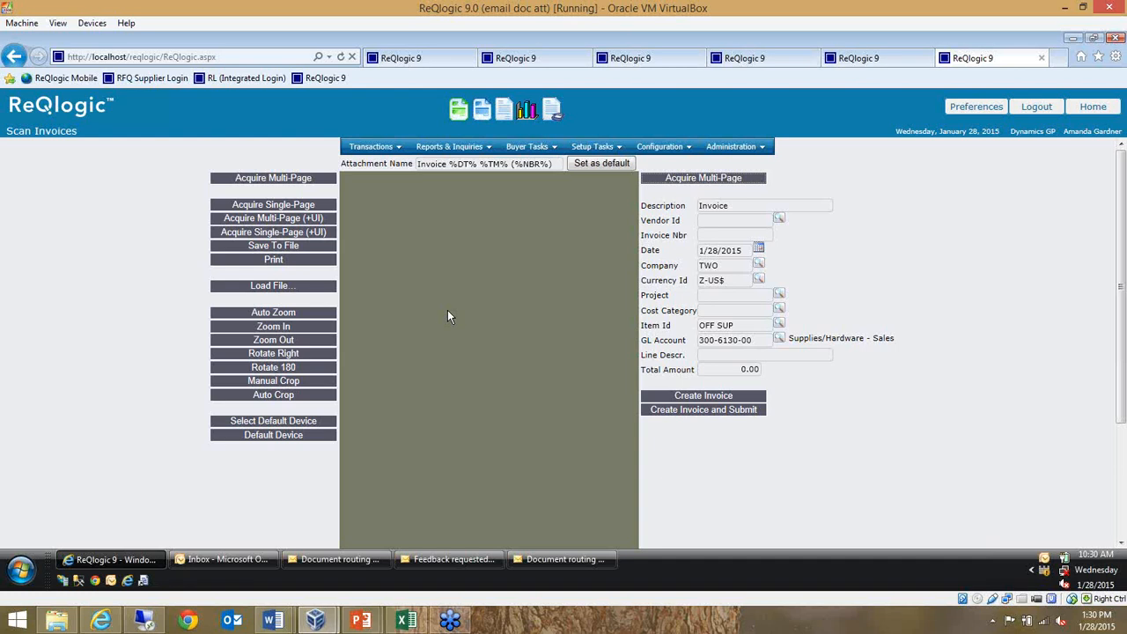
{"action": "left_click", "coordinate": [276, 285]}
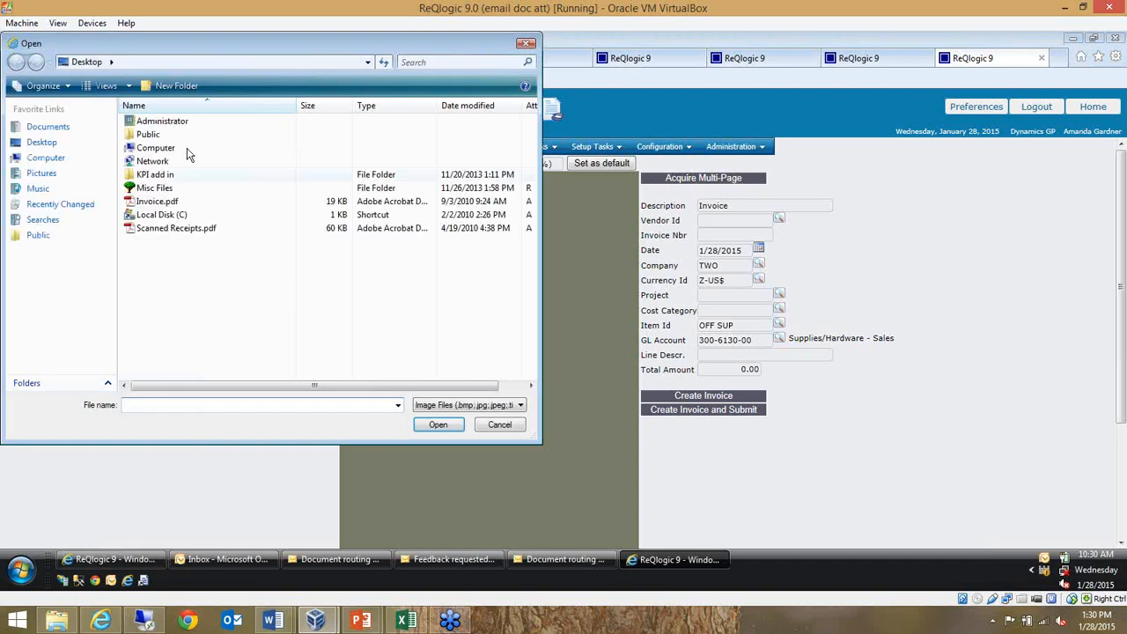
{"action": "left_click", "coordinate": [156, 201]}
{"action": "left_click", "coordinate": [440, 426]}
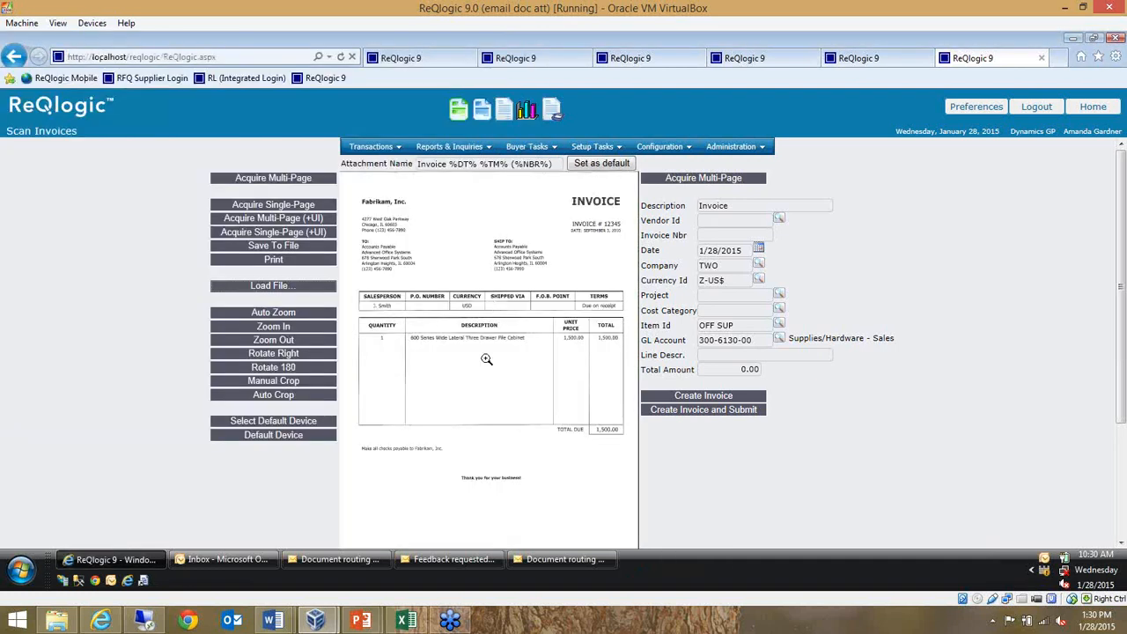
Examine the invoice entry fields beside the loaded document, from the description to the total amount
{"action": "left_click_drag", "start_coordinate": [652, 207], "coordinate": [762, 371]}
{"action": "left_click", "coordinate": [851, 405]}
{"action": "left_click_drag", "start_coordinate": [667, 205], "coordinate": [754, 380]}
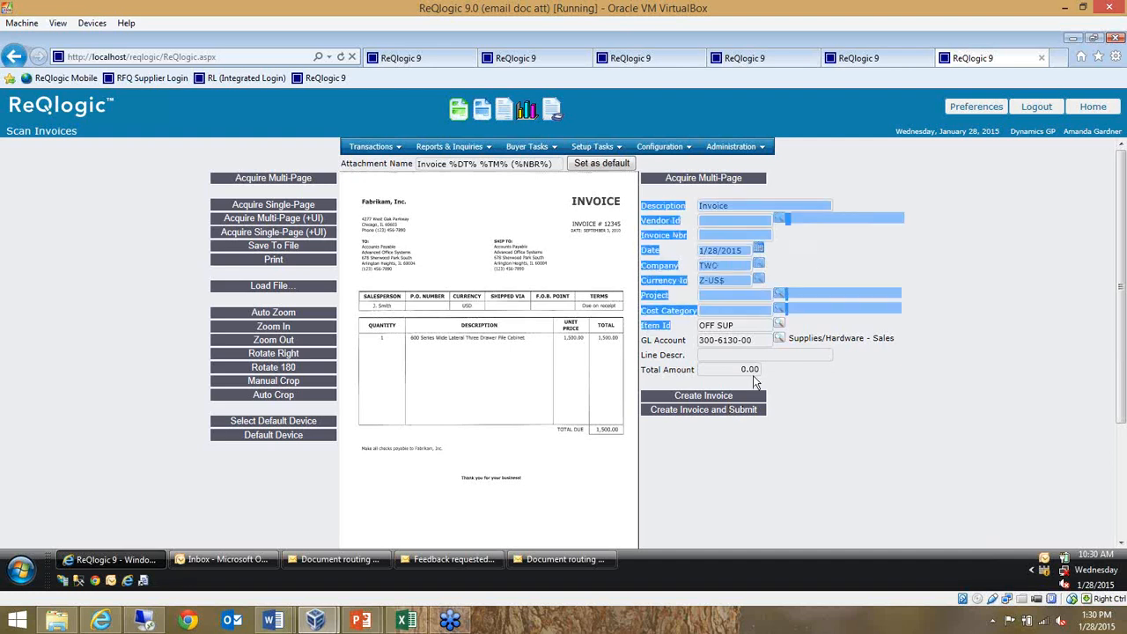
{"action": "left_click", "coordinate": [949, 409]}
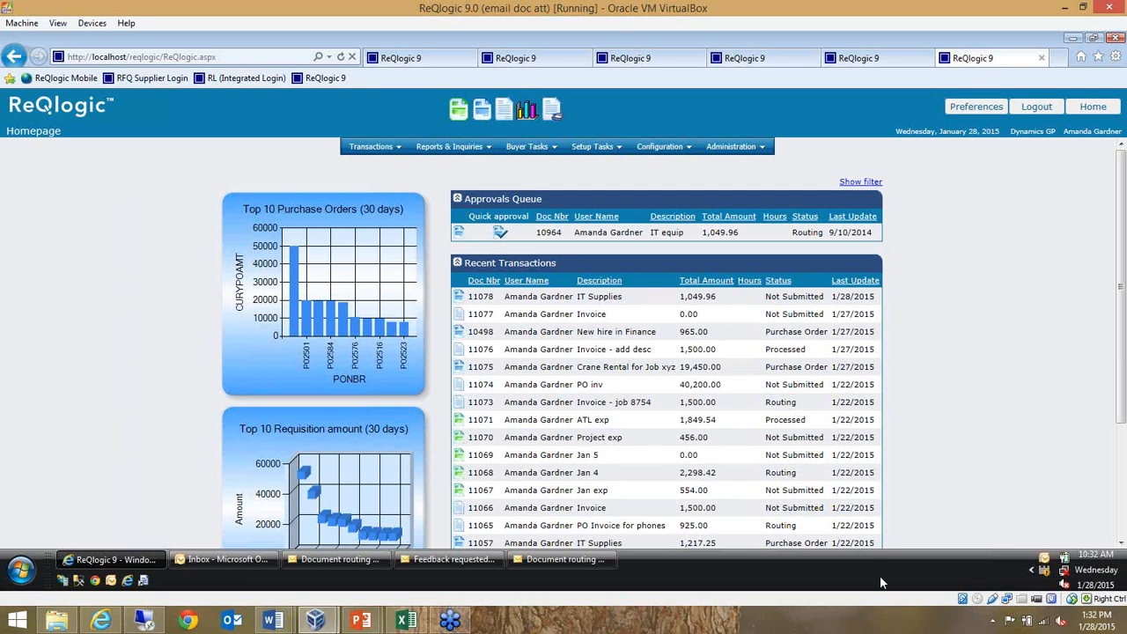
{"action": "left_click", "coordinate": [988, 326]}
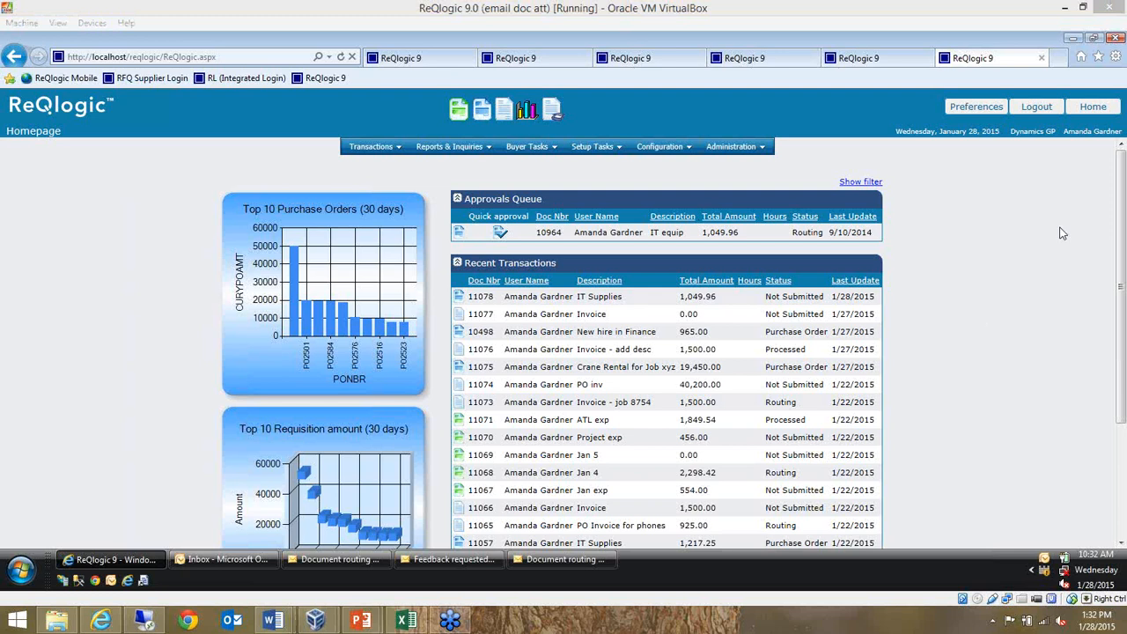